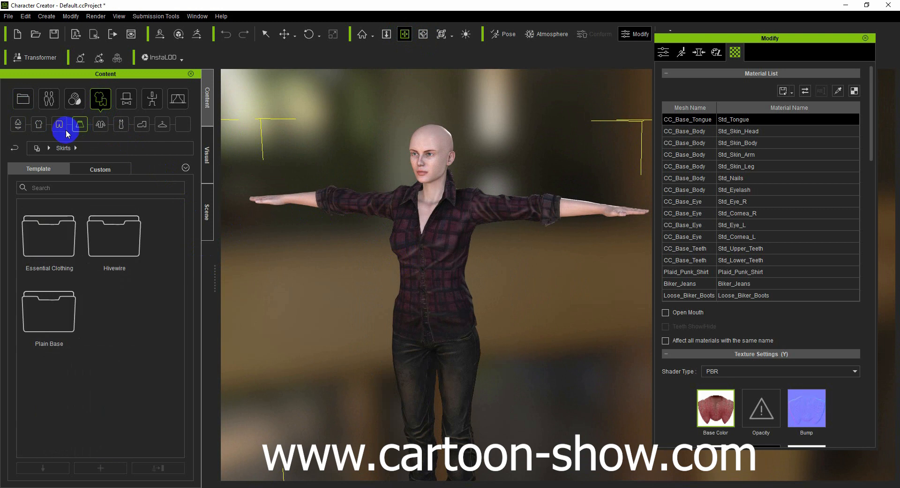
- Browse the skirt, Essential Clothing coat, accessory and female pose content for the character
double_click(24, 236)
left_click(125, 310)
left_click(95, 169)
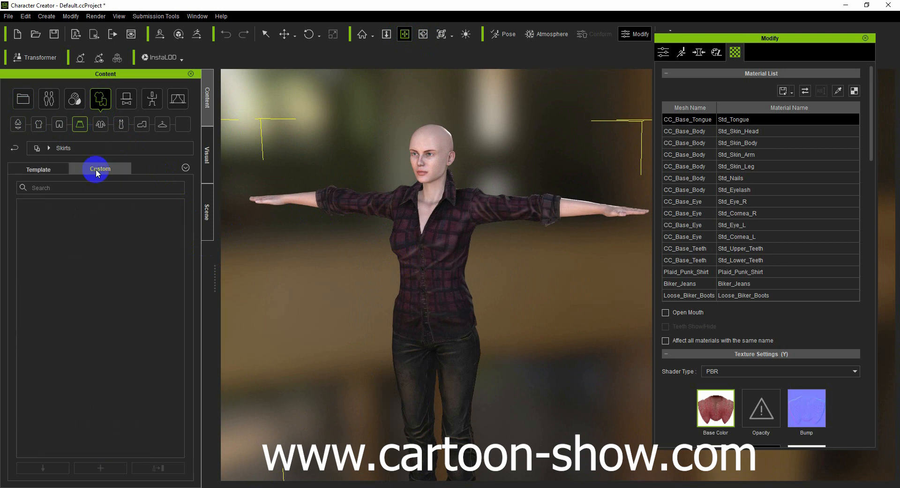
left_click(101, 124)
double_click(51, 237)
scroll(113, 296, "down", 4)
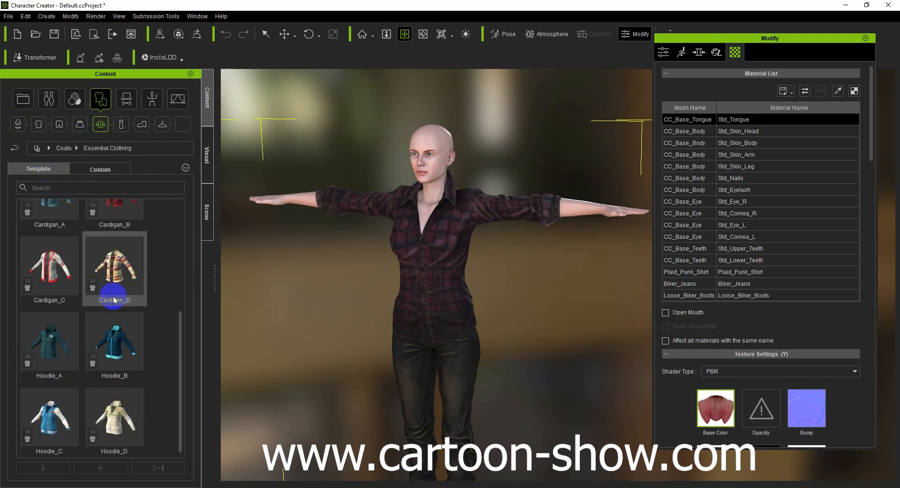
scroll(114, 296, "up", 4)
scroll(397, 357, "down", 4)
scroll(397, 358, "up", 4)
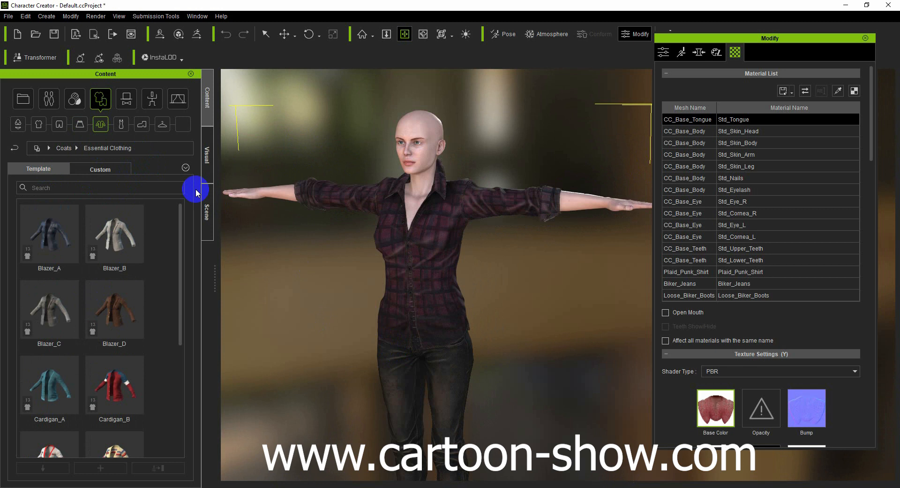
left_click(126, 102)
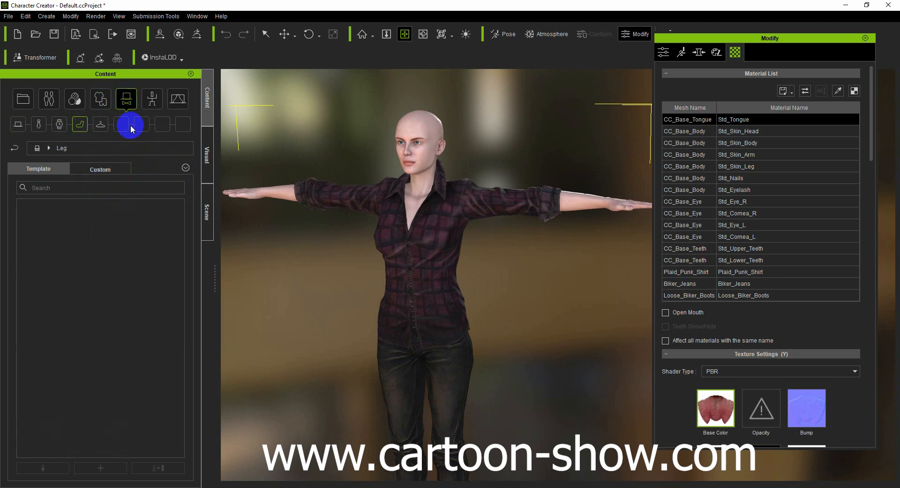
left_click(152, 98)
double_click(51, 233)
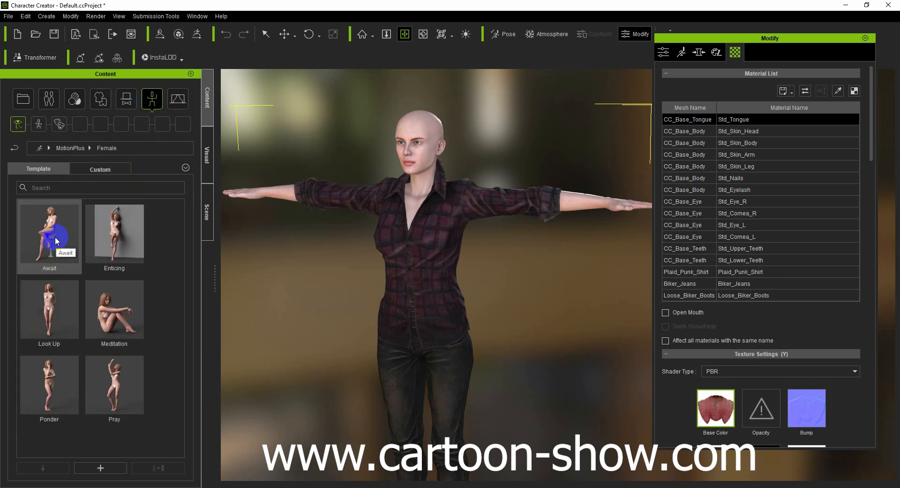
- Apply the female Gentle look expression template to the avatar
left_click(59, 124)
double_click(51, 234)
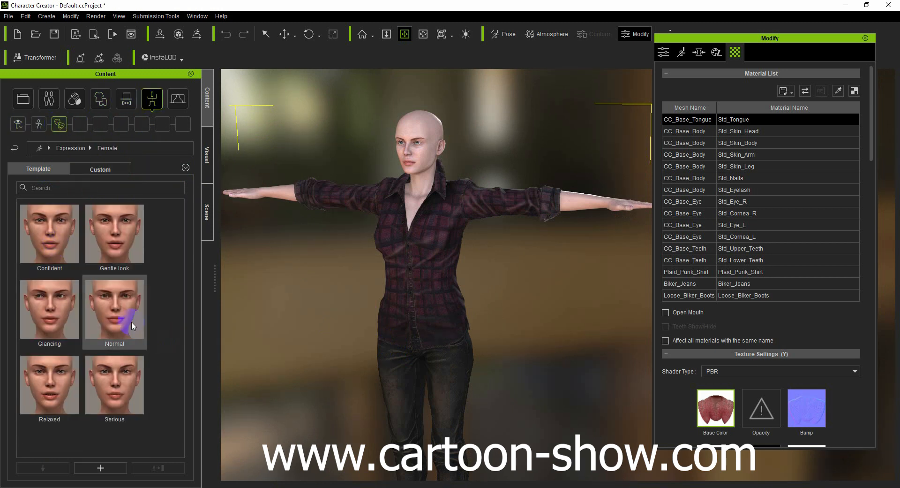
double_click(110, 244)
- Apply the Dusk_Hair template to the avatar's bald head and check it from the front
left_click_drag(402, 171, 410, 251)
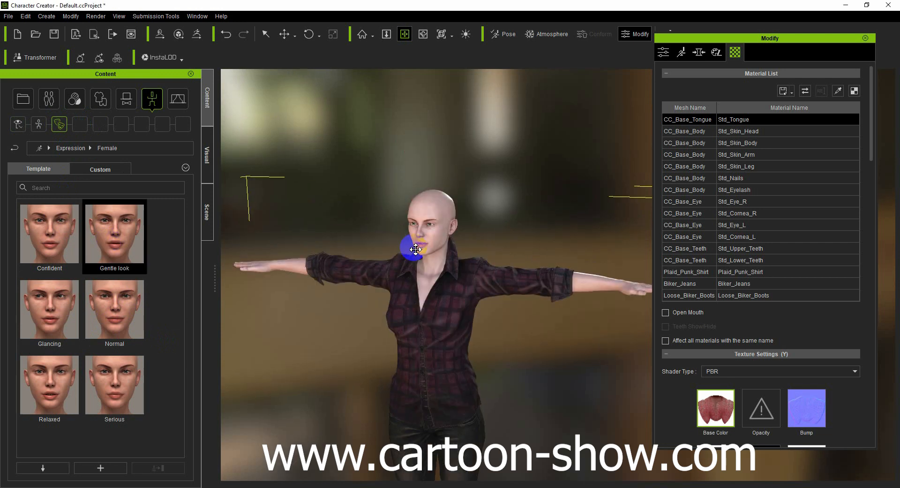
scroll(409, 252, "up", 5)
left_click_drag(309, 227, 452, 267)
left_click(51, 100)
double_click(117, 237)
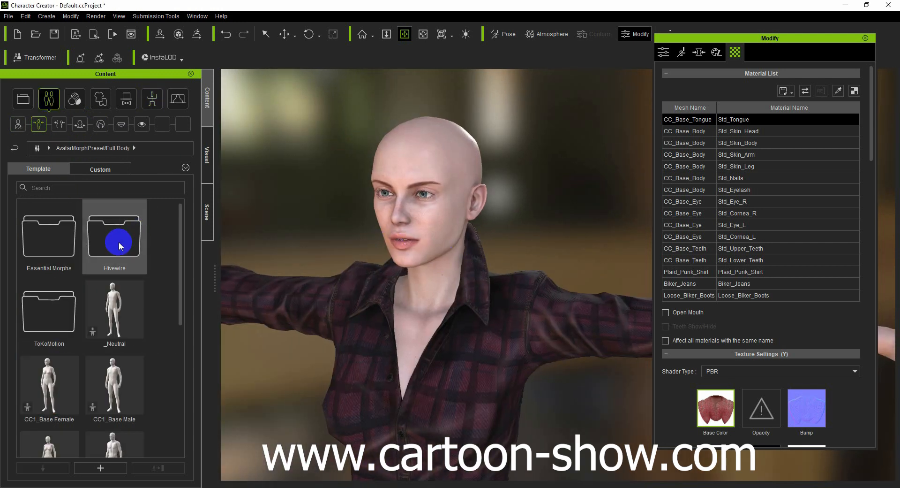
left_click(121, 124)
left_click(97, 127)
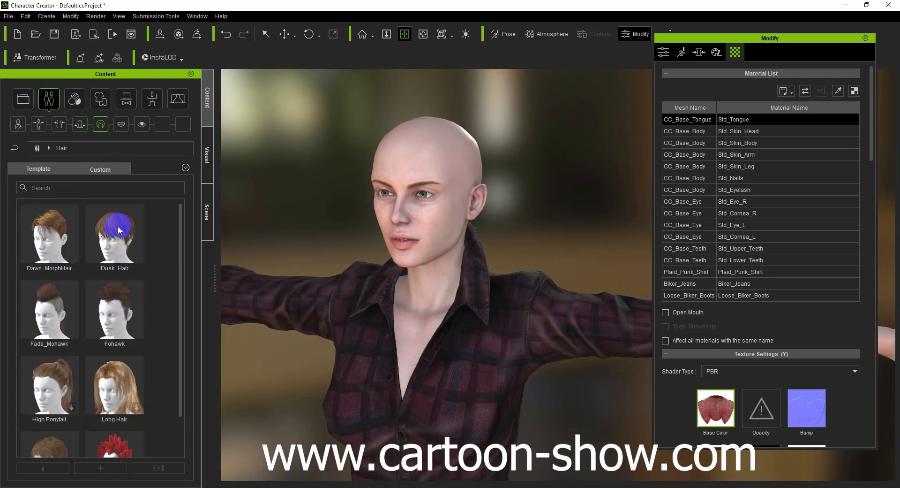
double_click(112, 237)
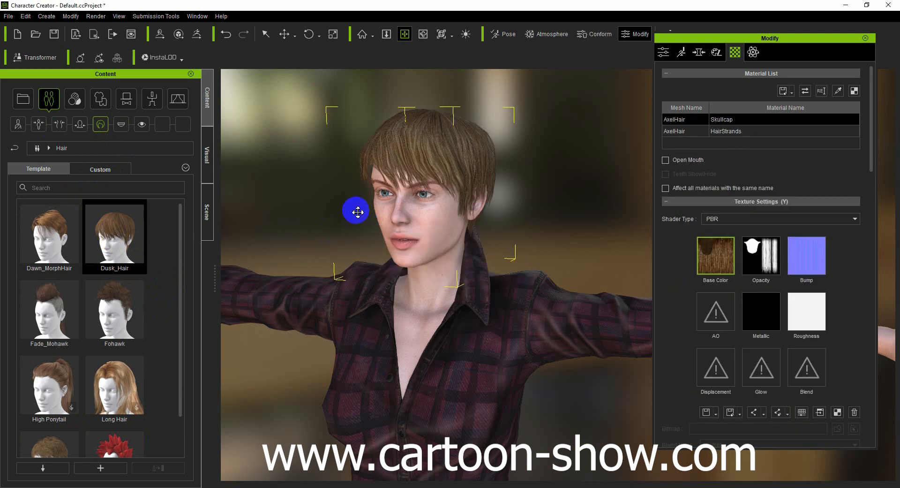
left_click(423, 34)
left_click_drag(248, 203, 509, 216)
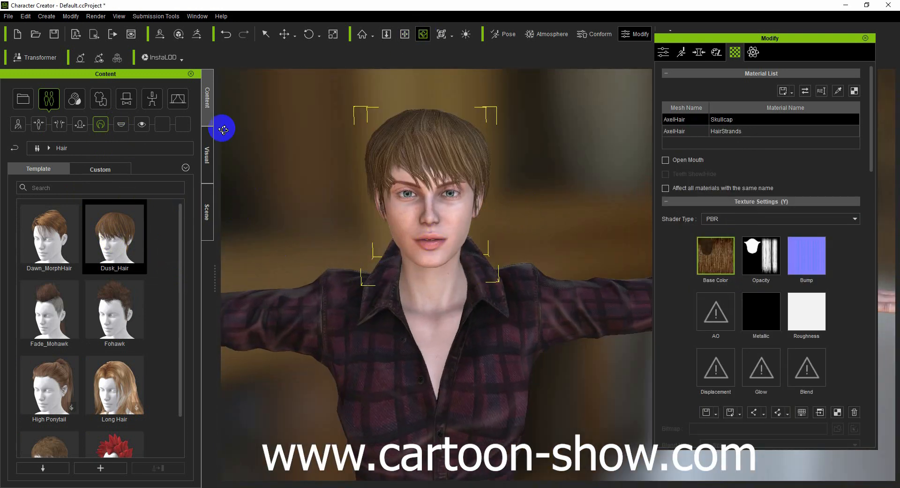
- Examine the avatar's boots, jeans, hair, base body, eyes and teeth in the scene hierarchy
left_click(207, 212)
left_click(49, 130)
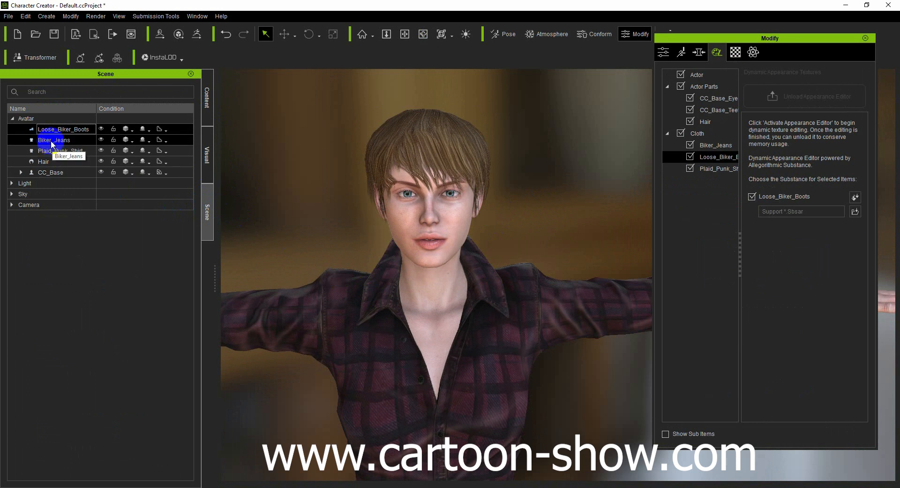
left_click(51, 142)
left_click(56, 163)
double_click(59, 174)
left_click(56, 192)
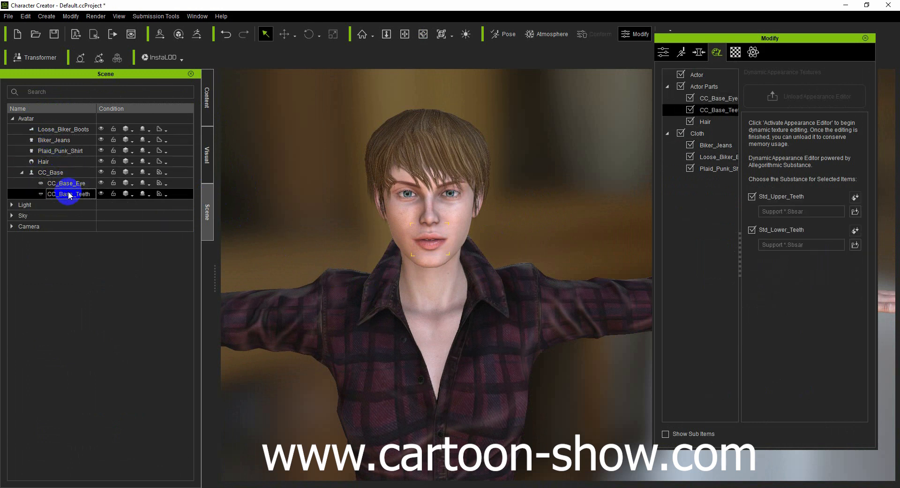
left_click(61, 184)
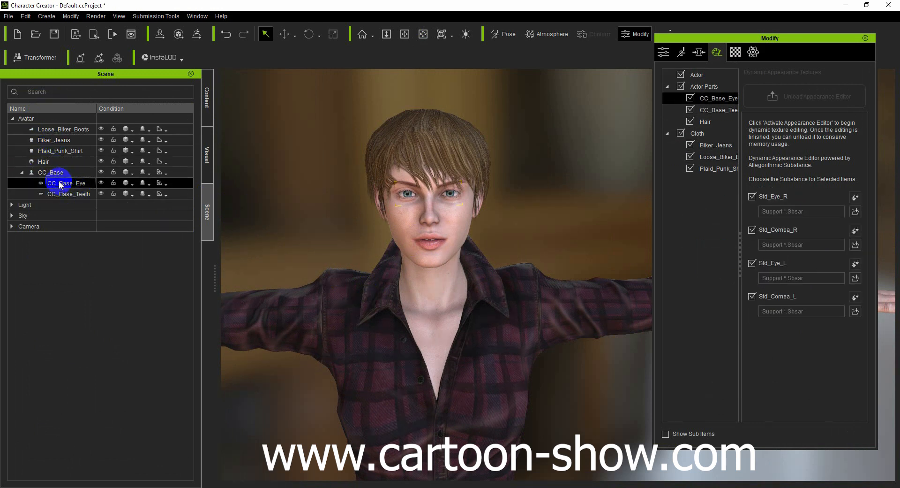
left_click(47, 132)
scroll(296, 255, "down", 4)
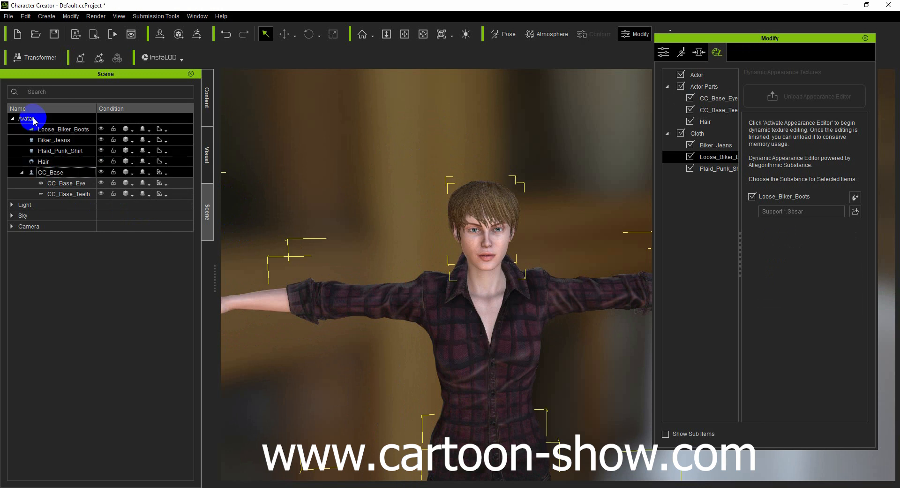
- Examine the appearance entries for the actor, its parts and Biker_Jeans, along with the jeans' settings
left_click(697, 76)
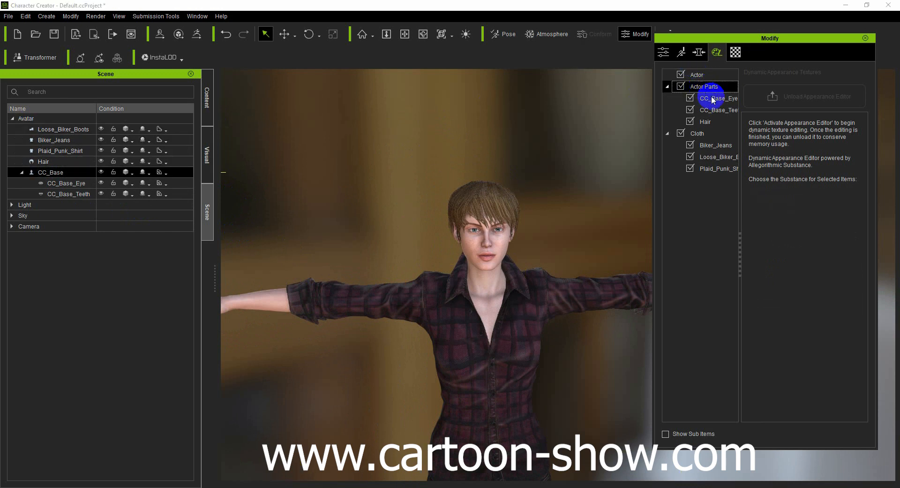
left_click(704, 87)
left_click(712, 145)
scroll(527, 252, "down", 5)
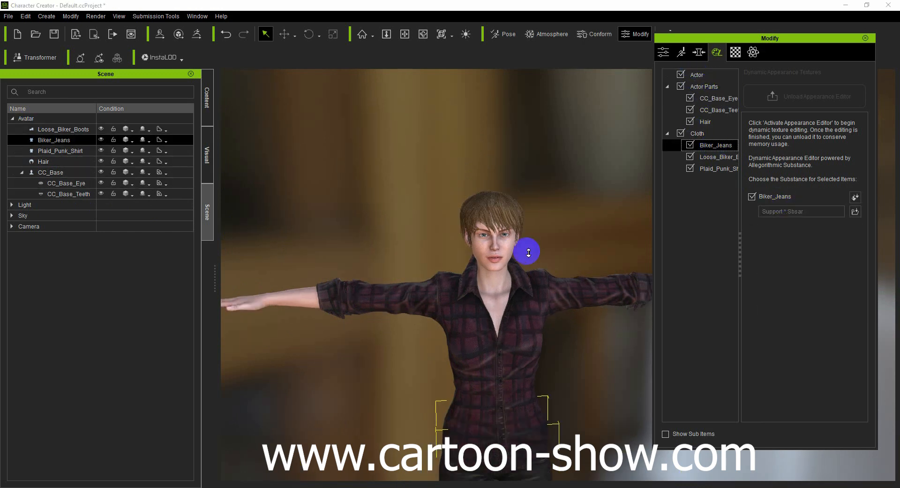
left_click(408, 31)
left_click_drag(414, 231, 335, 98)
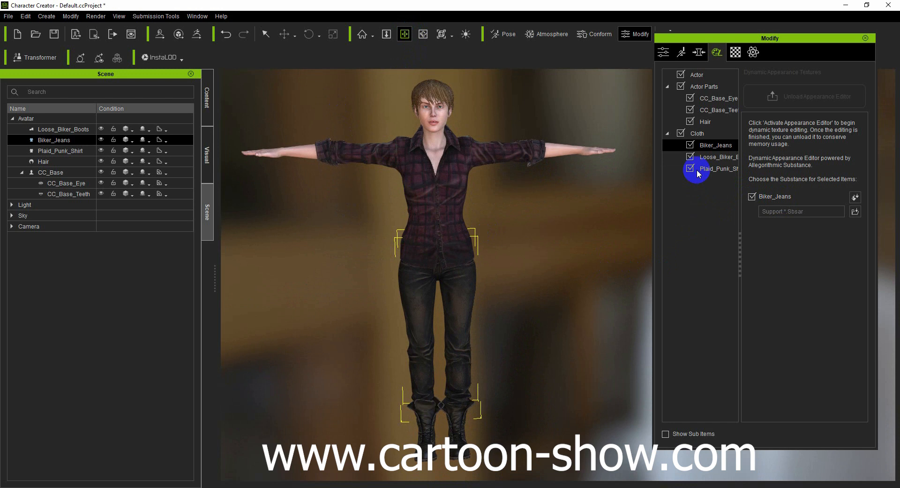
left_click(752, 52)
left_click(717, 52)
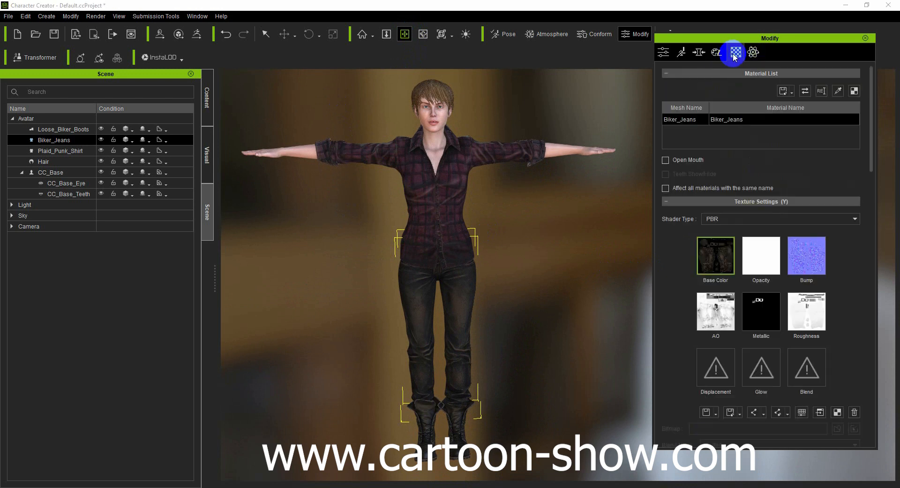
- Try the Crotch Width morph on the avatar's body
left_click(698, 52)
left_click(706, 98)
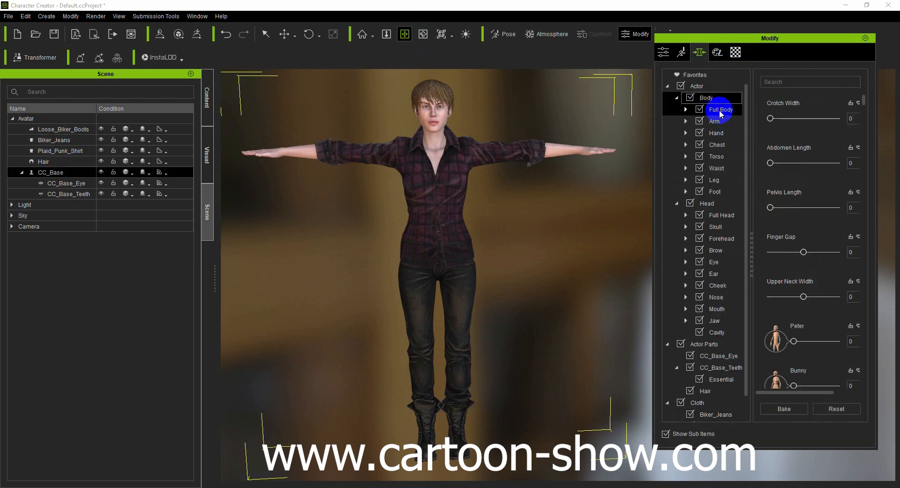
mouse_move(770, 119)
left_mouse_down()
mouse_move(826, 121)
mouse_move(758, 129)
left_mouse_up()
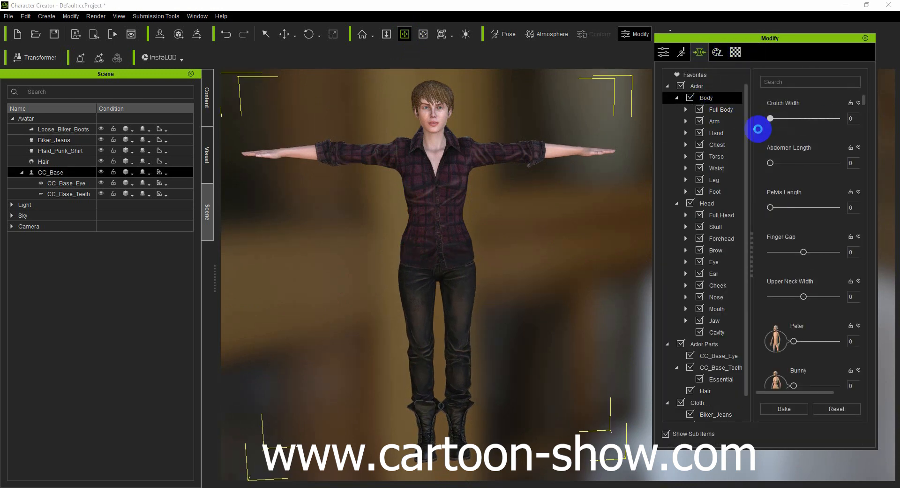
- Set the avatar's CC1_Base Female full head morph to 70
scroll(483, 221, "up", 5)
left_click_drag(478, 271, 430, 294)
left_click_drag(361, 200, 561, 298)
left_click(710, 205)
left_click(720, 216)
left_click_drag(836, 208, 777, 206)
left_click_drag(796, 254, 825, 251)
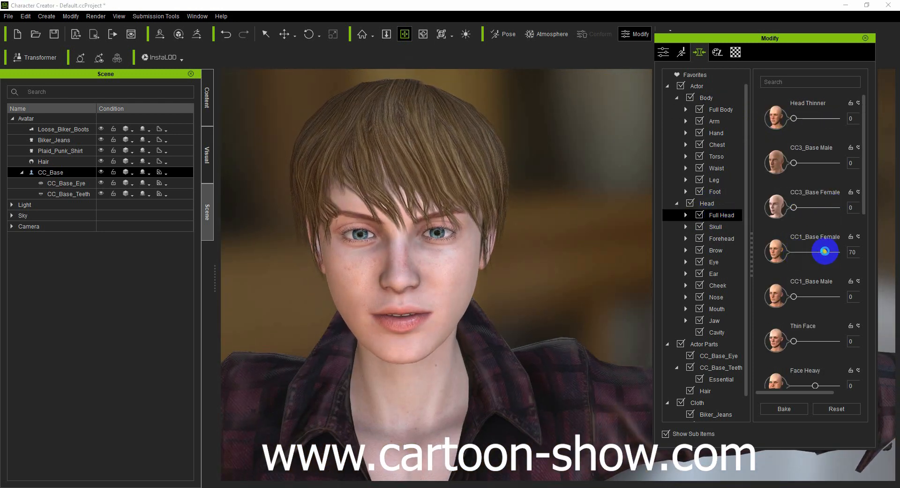
- Set the full head morphs Old to 33 and Face Square to -47
left_click_drag(798, 342, 824, 371)
scroll(830, 352, "down", 3)
scroll(814, 355, "down", 7)
scroll(809, 359, "down", 3)
mouse_move(817, 323)
left_mouse_down()
mouse_move(788, 322)
mouse_move(807, 322)
left_mouse_up()
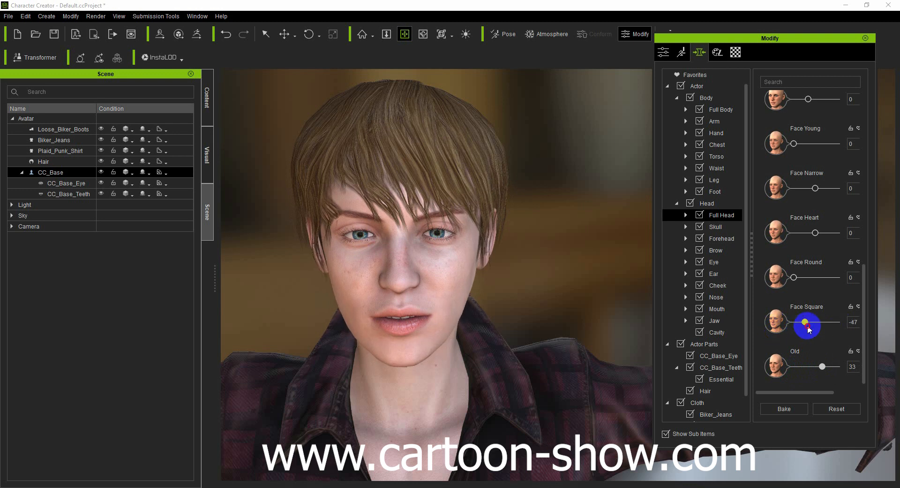
- Try the Eyeball Forward-Back Right morph at -7 and reset it to 0
left_click(726, 263)
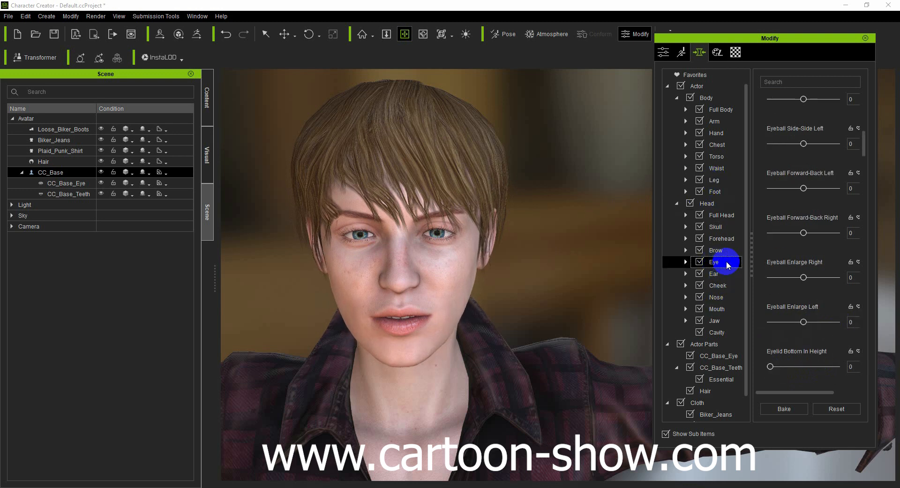
mouse_move(798, 234)
left_mouse_down()
mouse_move(780, 233)
mouse_move(803, 236)
left_mouse_up()
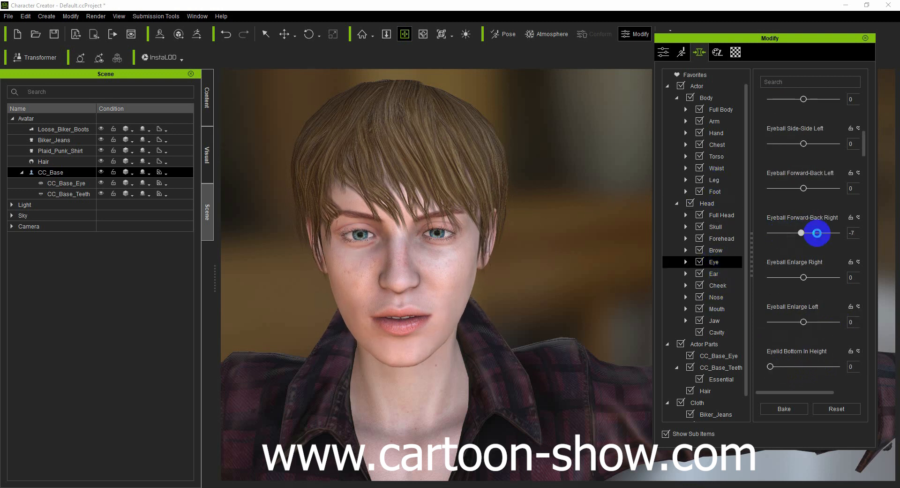
left_click(852, 235)
scroll(488, 273, "down", 5)
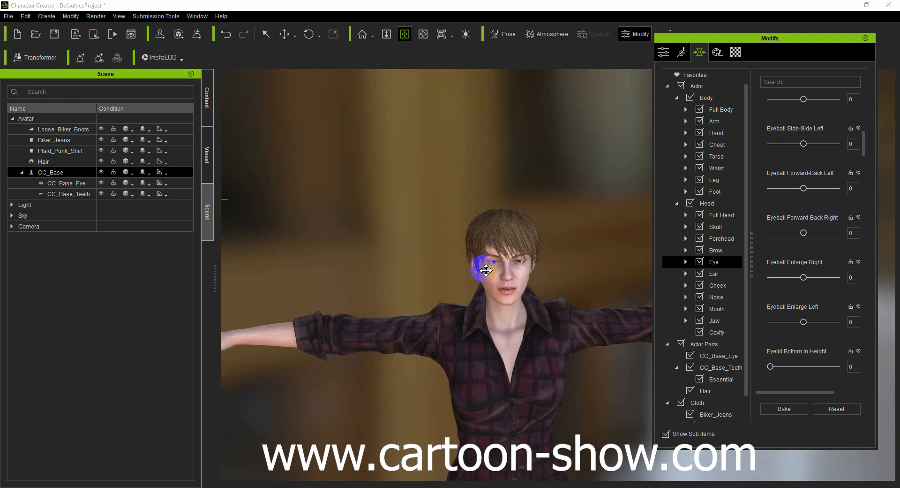
scroll(487, 270, "up", 5)
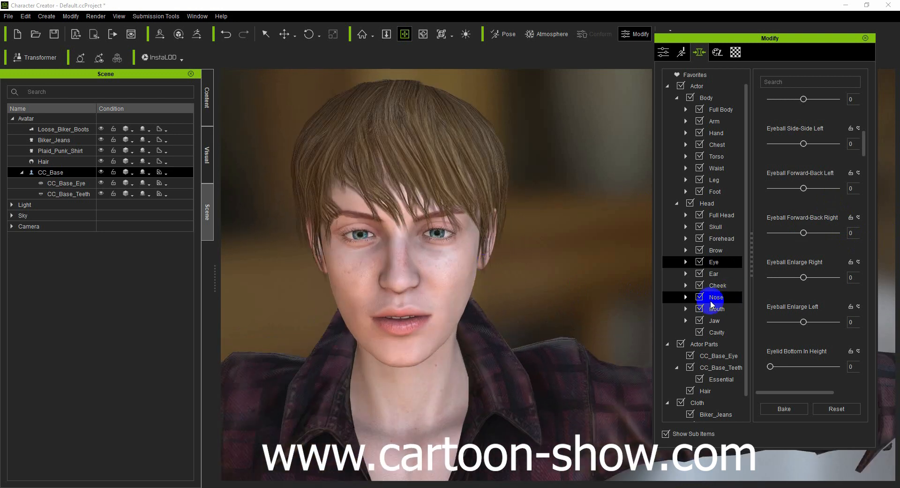
- Select the Hair object and bring up its material settings
left_click(735, 52)
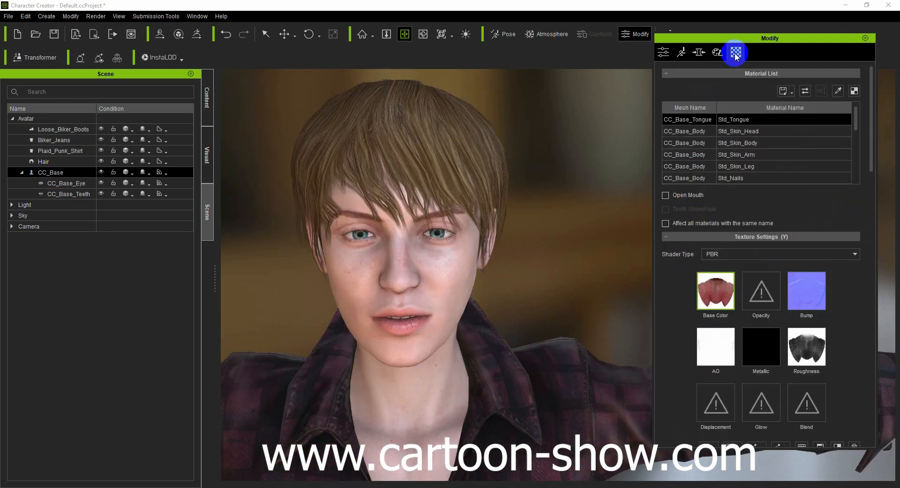
left_click(56, 150)
left_click(43, 161)
left_click(717, 276)
scroll(727, 269, "down", 7)
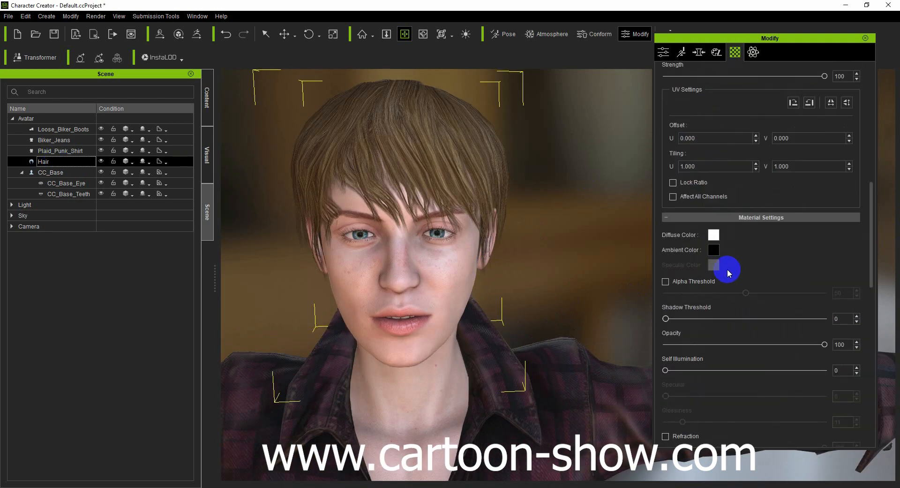
- Try black as the diffuse color of the hair's Skullcap material and set it back to white
scroll(724, 251, "up", 1)
left_click(713, 291)
left_click(652, 165)
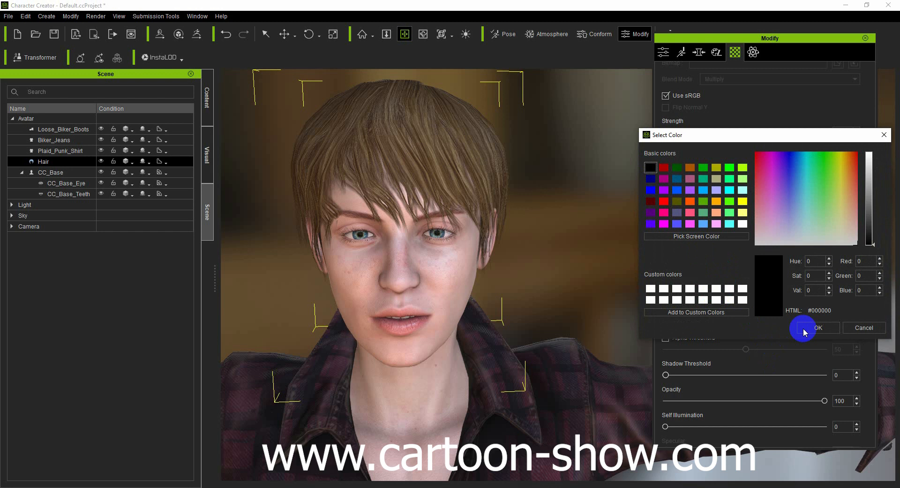
left_click(803, 327)
left_click(714, 291)
left_click(650, 289)
left_click(805, 327)
scroll(726, 342, "down", 10)
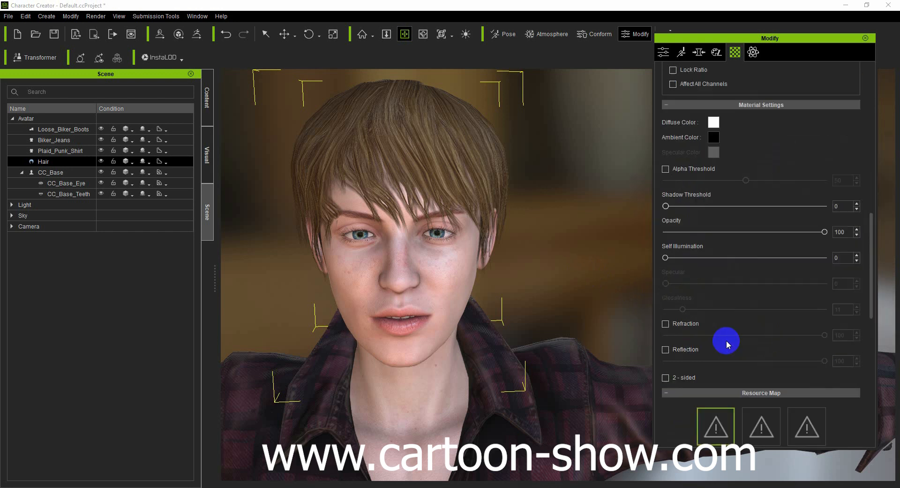
left_click(716, 236)
double_click(712, 232)
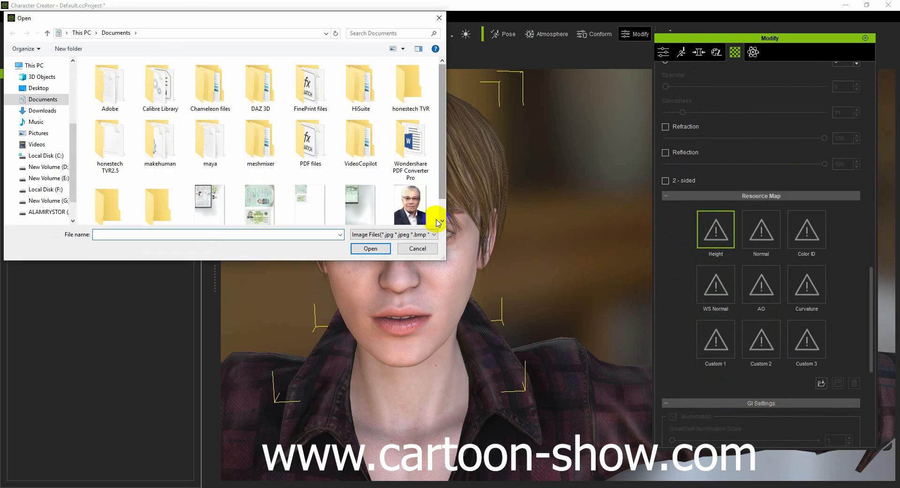
left_click(416, 249)
- Open the color adjustment for the Skullcap material's Base Color texture and set its Softness to 6.2
scroll(706, 320, "down", 9)
scroll(713, 313, "up", 17)
scroll(713, 304, "up", 10)
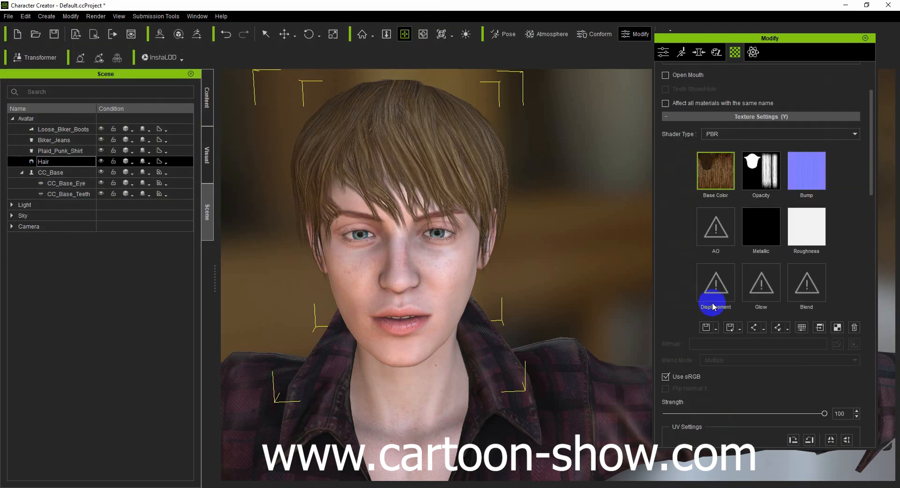
left_click(716, 250)
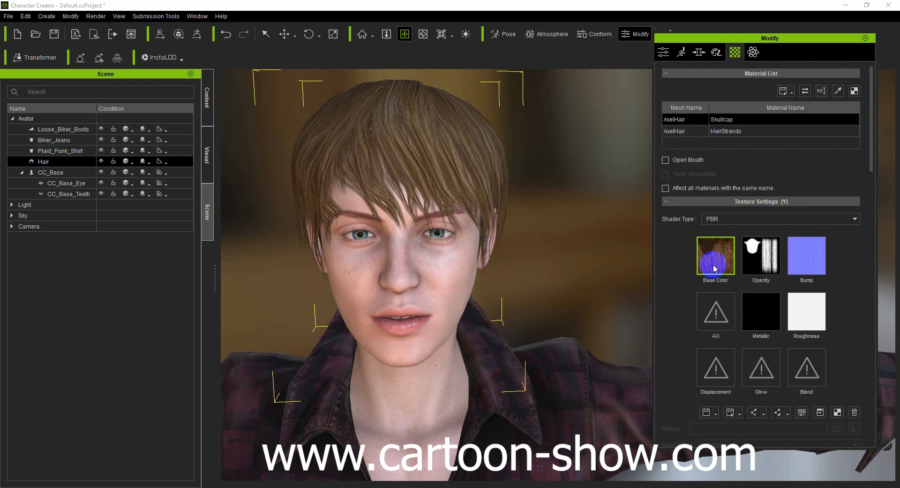
left_click(802, 413)
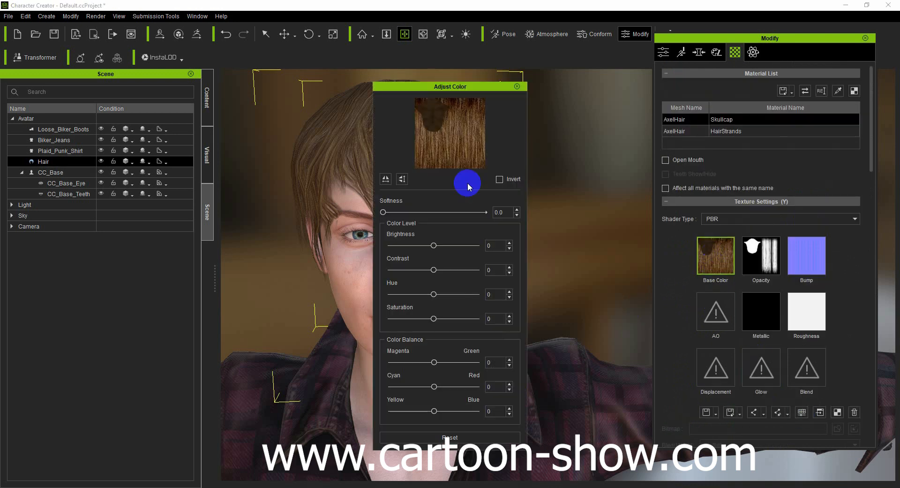
left_click_drag(435, 87, 583, 66)
left_click_drag(535, 190, 593, 192)
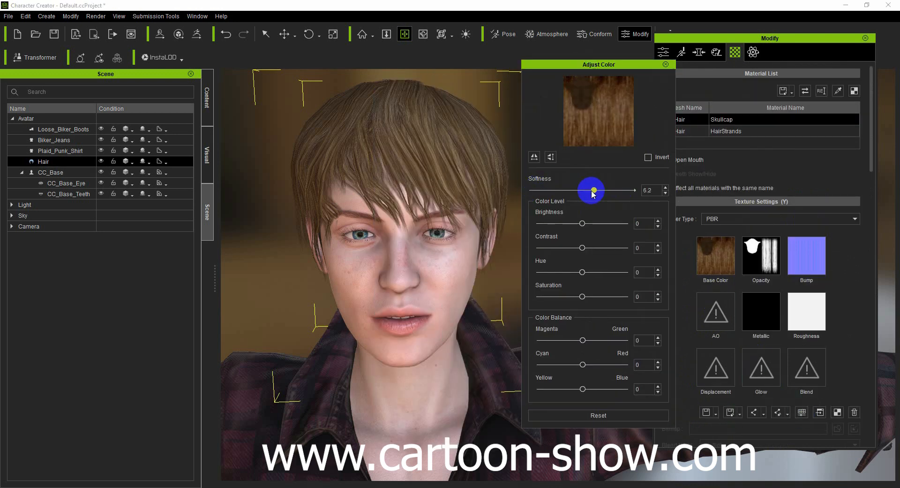
- Set the Skullcap texture's Hue to 85, Saturation 7, Magenta-Green -100, Cyan-Red 8 and Yellow-Blue -100, trying Invert and leaving it off
left_click_drag(582, 364, 575, 340)
left_click_drag(566, 364, 585, 389)
mouse_move(583, 296)
left_mouse_down()
mouse_move(576, 272)
mouse_move(620, 271)
mouse_move(568, 297)
mouse_move(586, 296)
left_mouse_up()
left_click_drag(572, 340, 531, 340)
left_click_drag(563, 366, 535, 388)
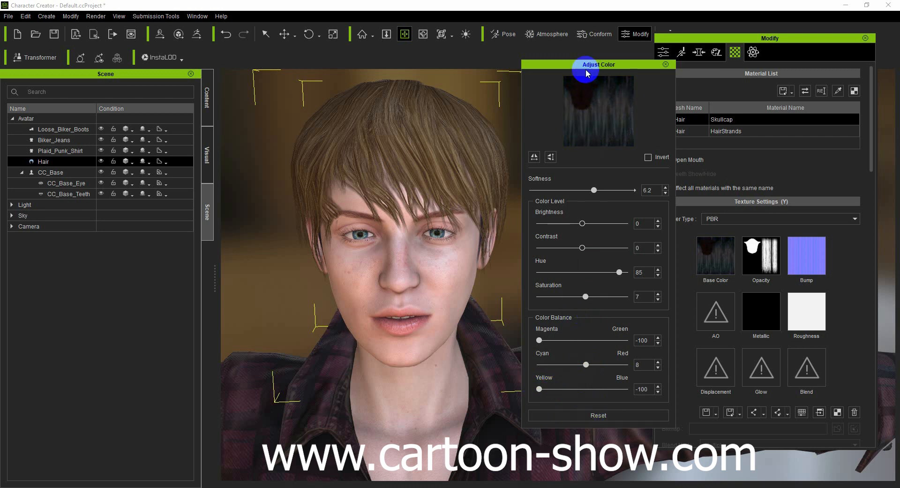
left_click(649, 157)
left_click(648, 158)
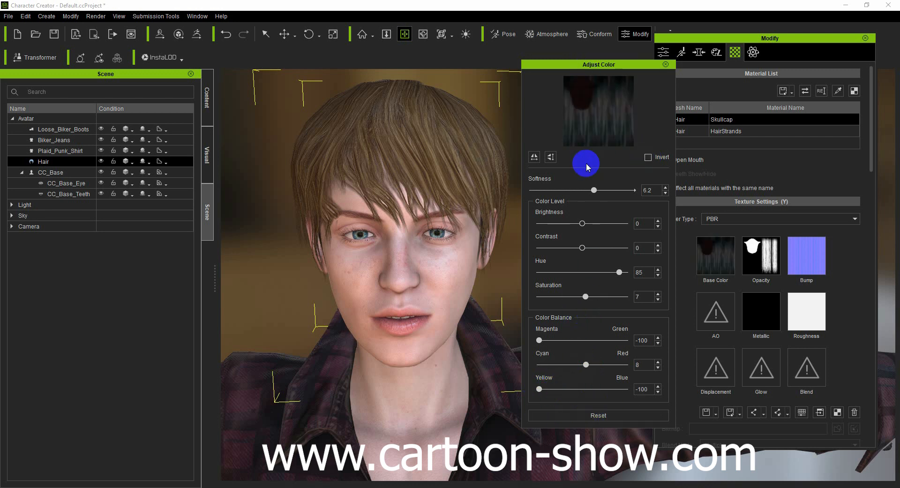
- Set the HairStrands material's Base Color Hue to -100 and its Yellow-Blue, Cyan-Red and Magenta-Green balances to -100
left_click(722, 133)
left_click_drag(582, 272, 533, 273)
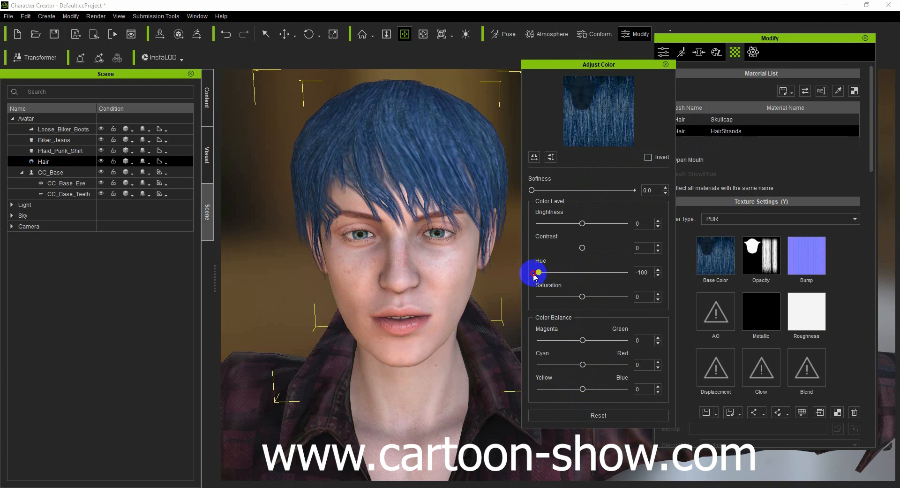
left_click_drag(580, 389, 520, 394)
left_click(554, 365)
left_click_drag(554, 365, 511, 364)
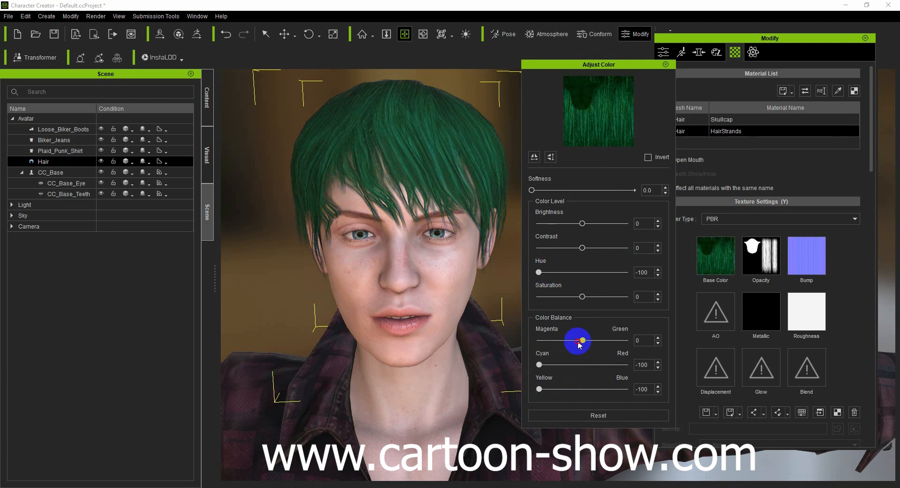
left_click_drag(582, 340, 532, 340)
- Darken the HairStrands texture with Contrast 46, Brightness -100 and Hue -7, and close the color adjustment
left_click_drag(552, 273, 663, 272)
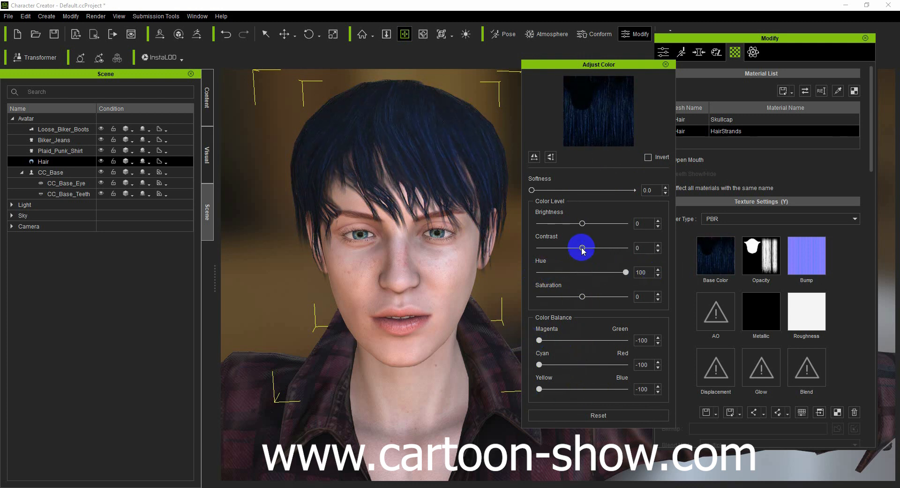
mouse_move(582, 247)
left_mouse_down()
mouse_move(575, 247)
mouse_move(603, 256)
left_mouse_up()
left_click_drag(582, 223, 544, 227)
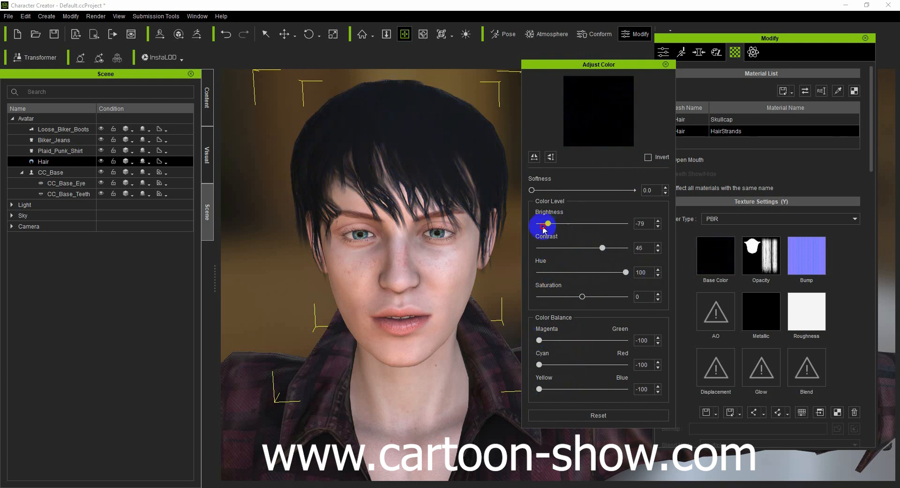
left_click_drag(622, 272, 579, 270)
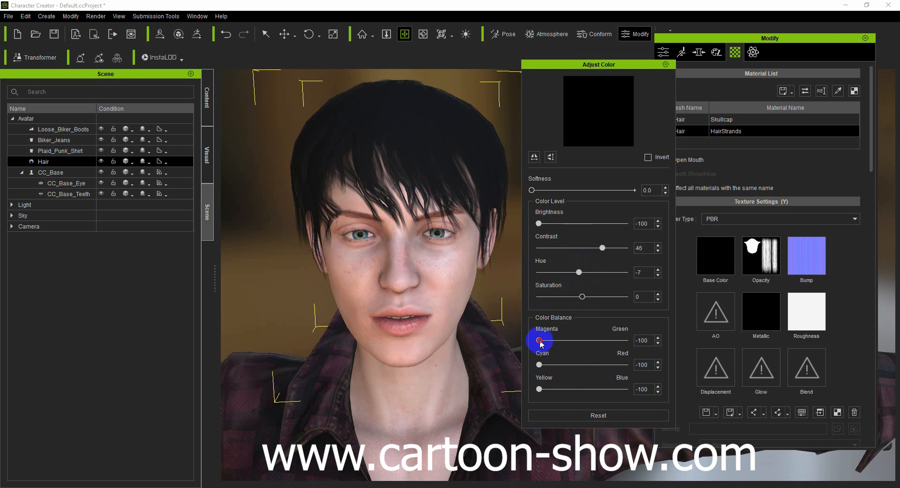
left_click(666, 65)
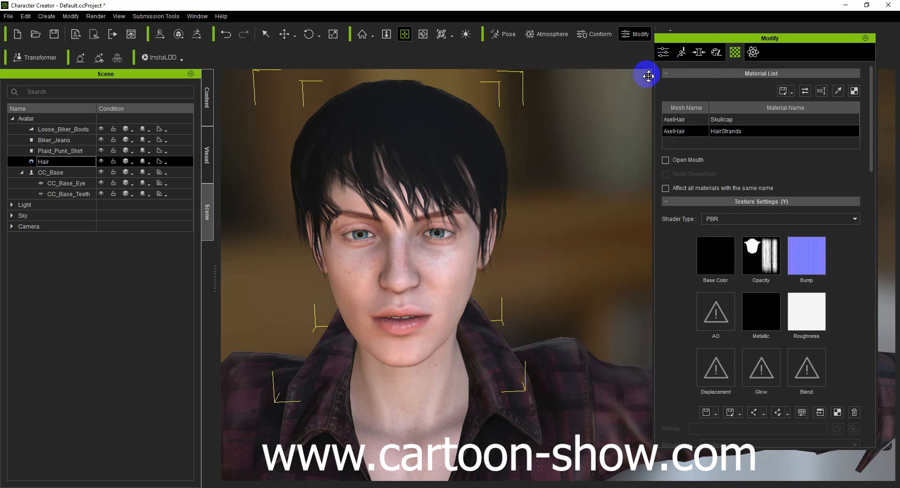
- Examine the face up close, the CC_Base_Eye part's morph and material settings, and the whole avatar from an angle
scroll(498, 255, "down", 6)
scroll(459, 266, "up", 7)
scroll(459, 267, "up", 5)
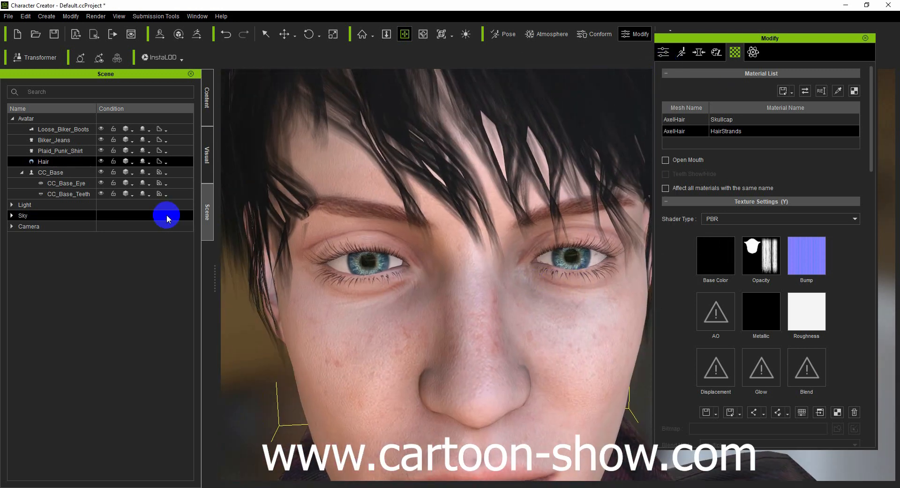
left_click(716, 54)
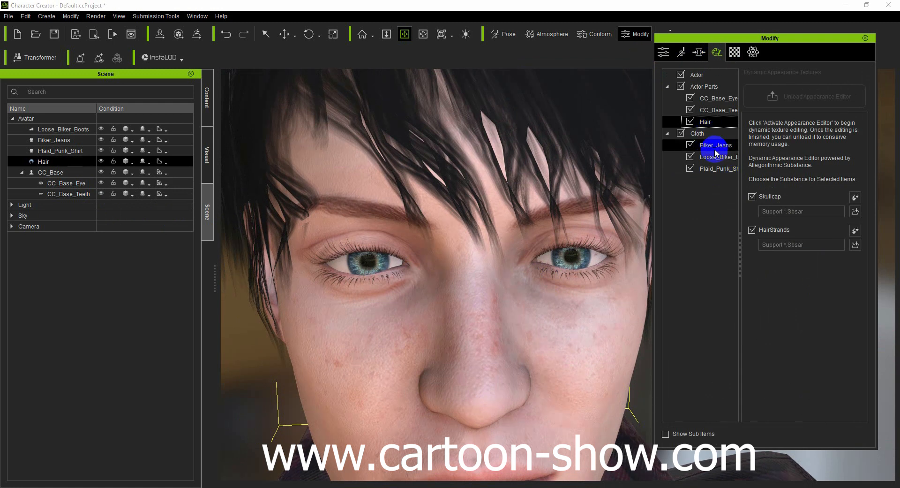
left_click(710, 99)
left_click(699, 52)
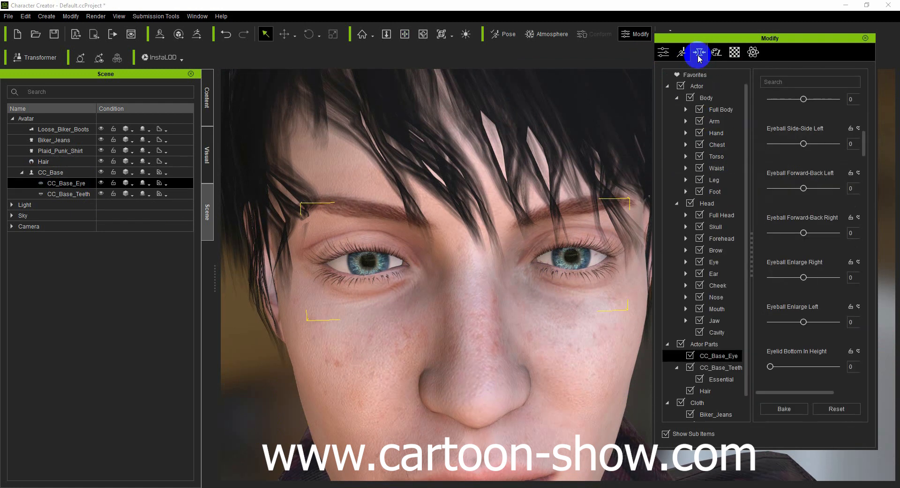
left_click(734, 52)
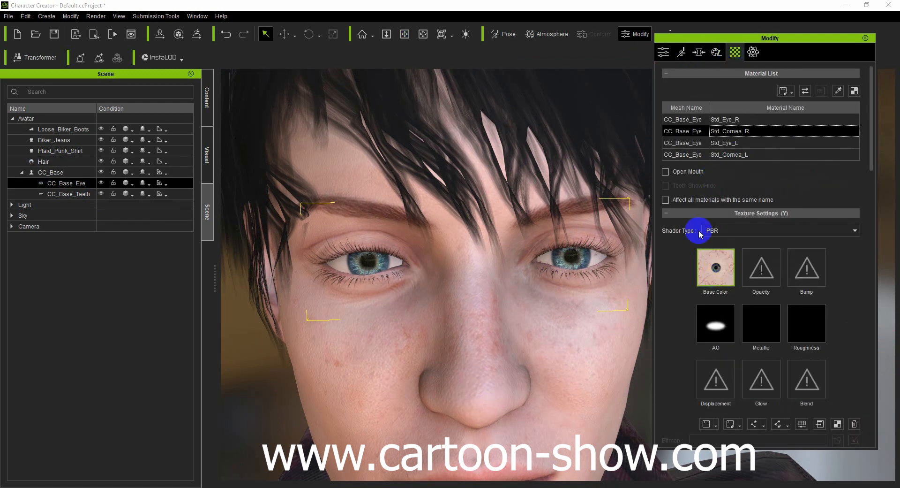
scroll(767, 237, "down", 10)
scroll(523, 227, "down", 5)
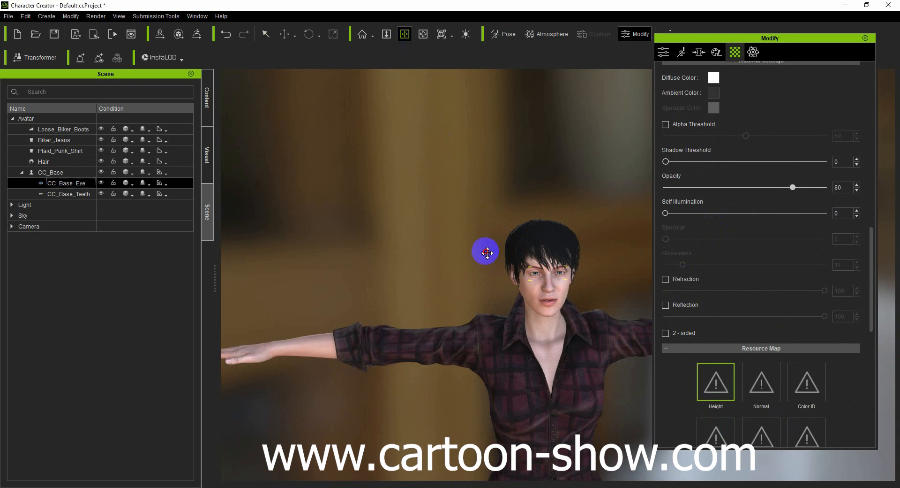
scroll(487, 252, "down", 6)
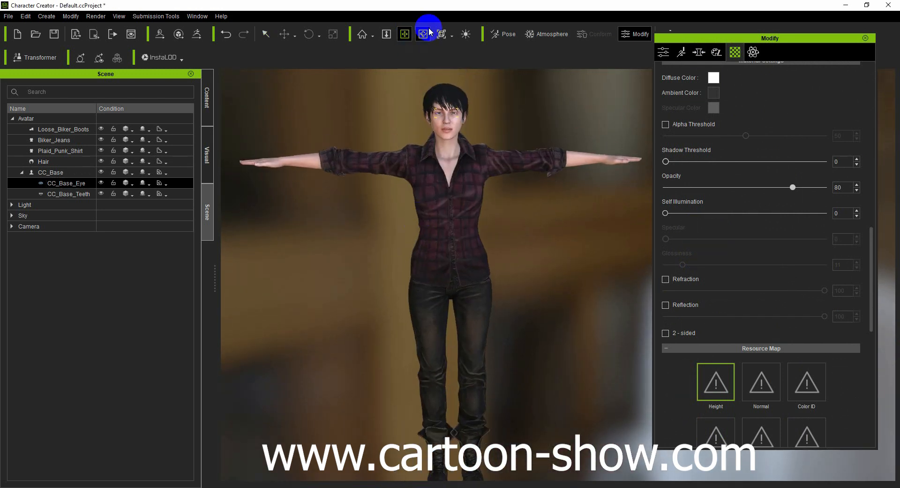
left_click(423, 34)
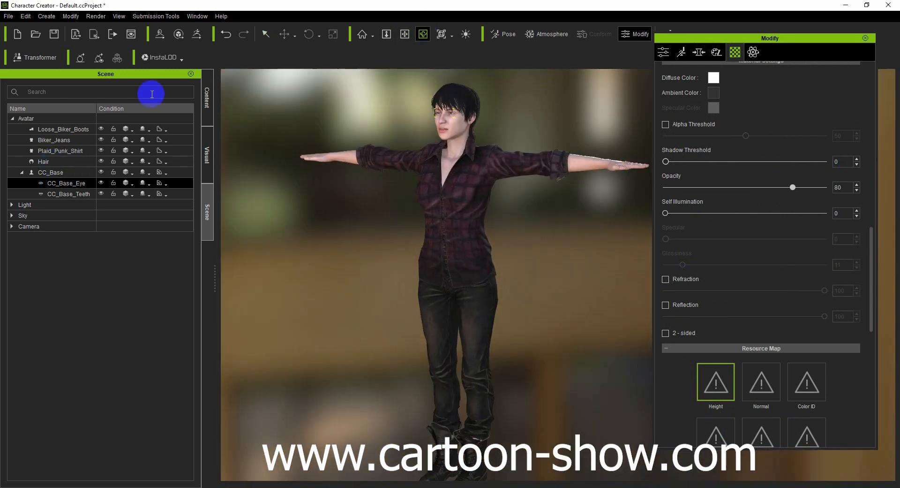
- Send the character to iClone, switch to iClone and close its Render and Timeline panels
left_click(96, 37)
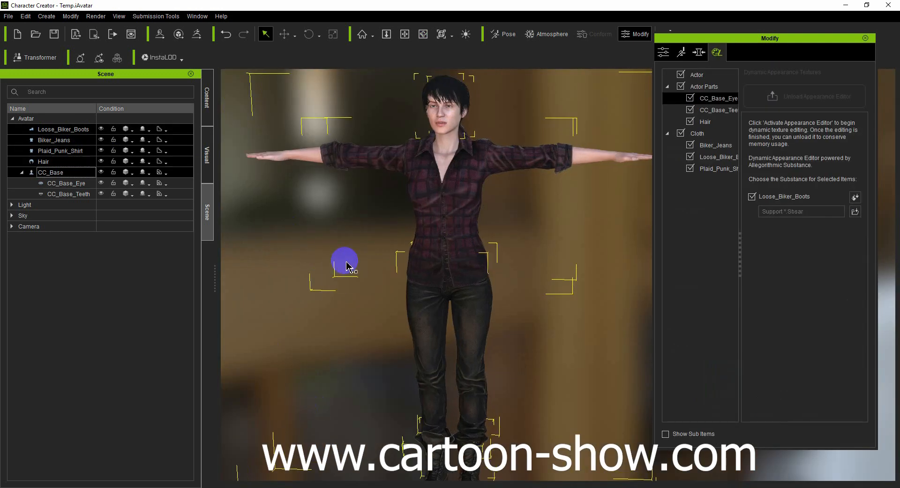
scroll(345, 260, "down", 3)
left_click(281, 256)
left_click(427, 37)
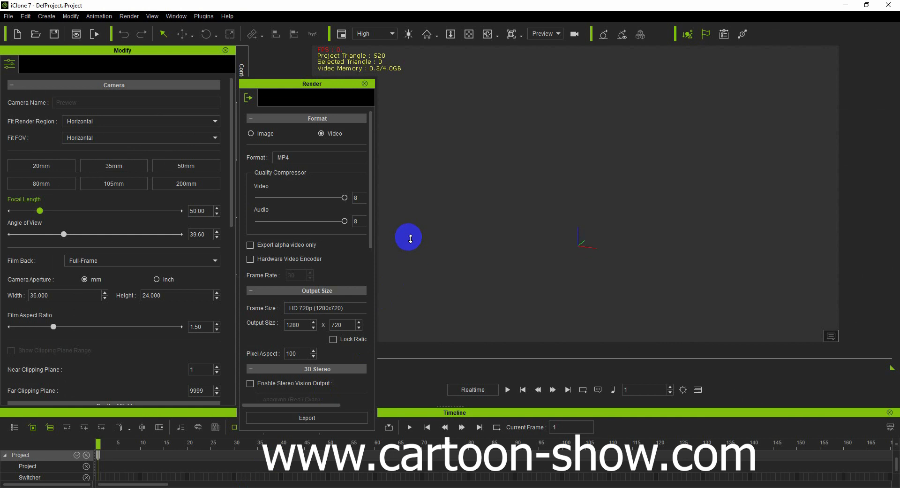
left_click(365, 83)
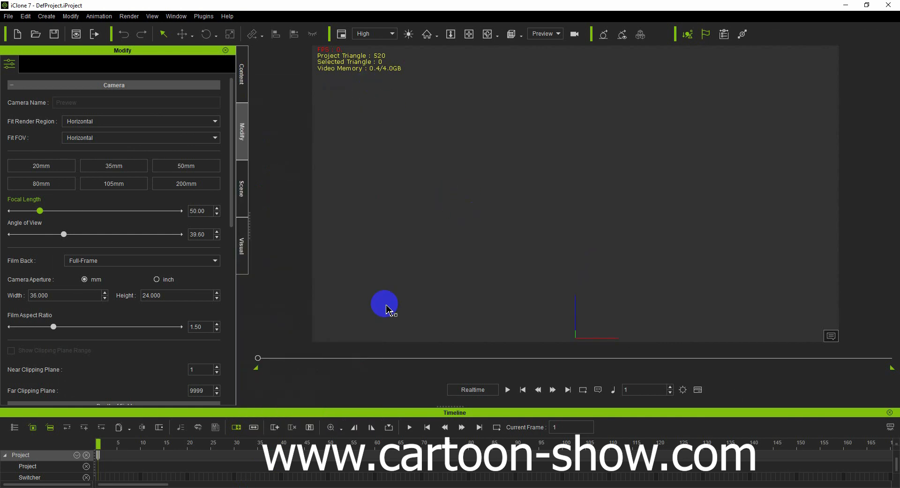
left_click(890, 412)
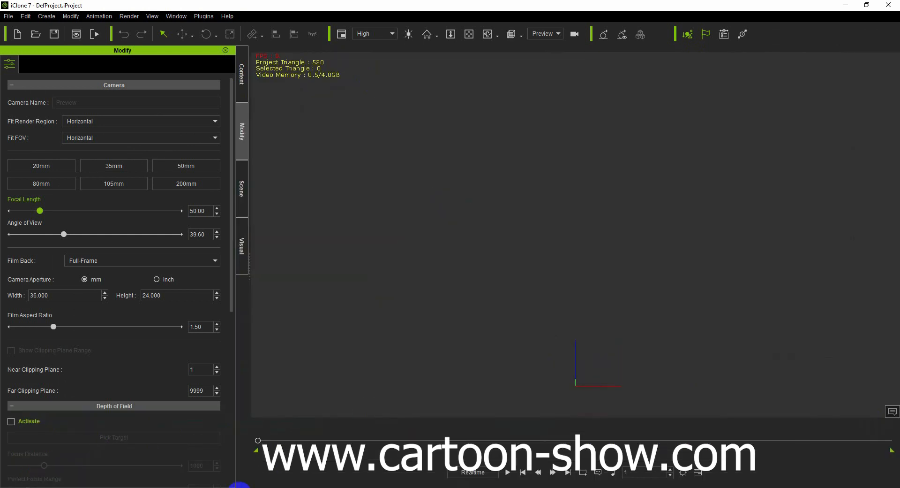
- Switch back to Character Creator and export the avatar at Real-time Quality (Default) to the Desktop as woman.iAvatar
left_click(225, 487)
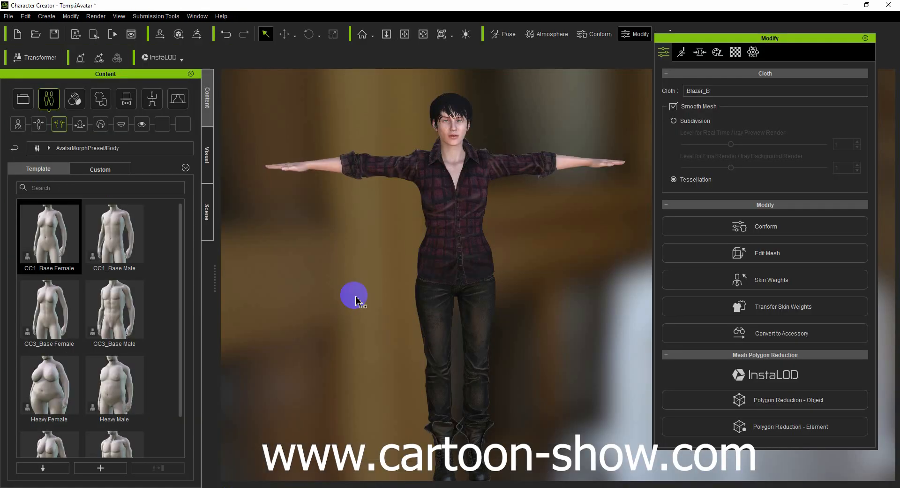
left_click(75, 34)
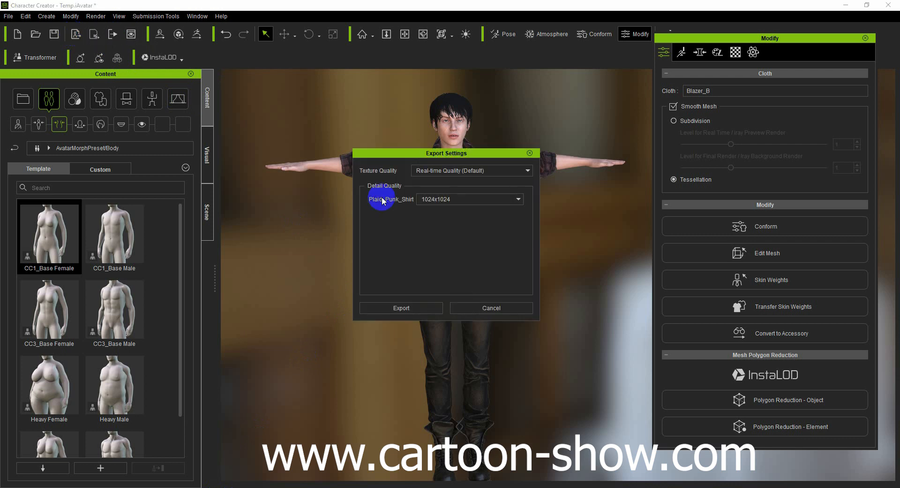
left_click(402, 308)
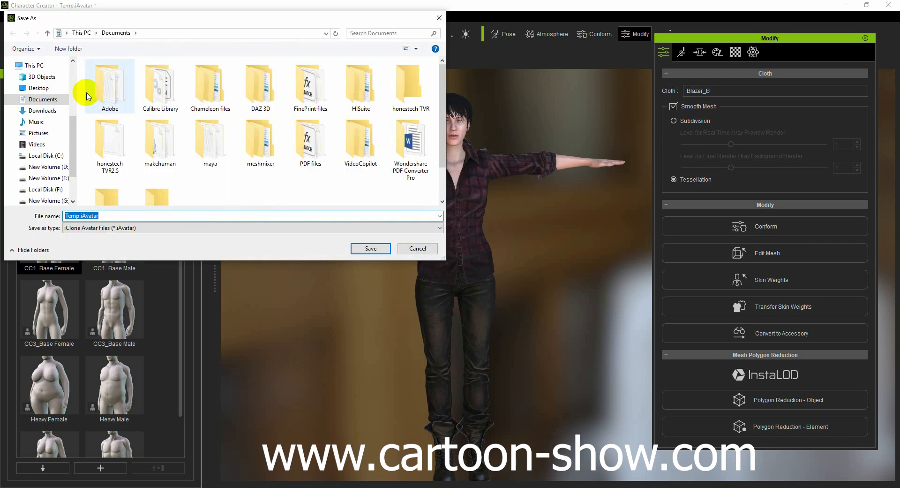
left_click(66, 88)
double_click(100, 216)
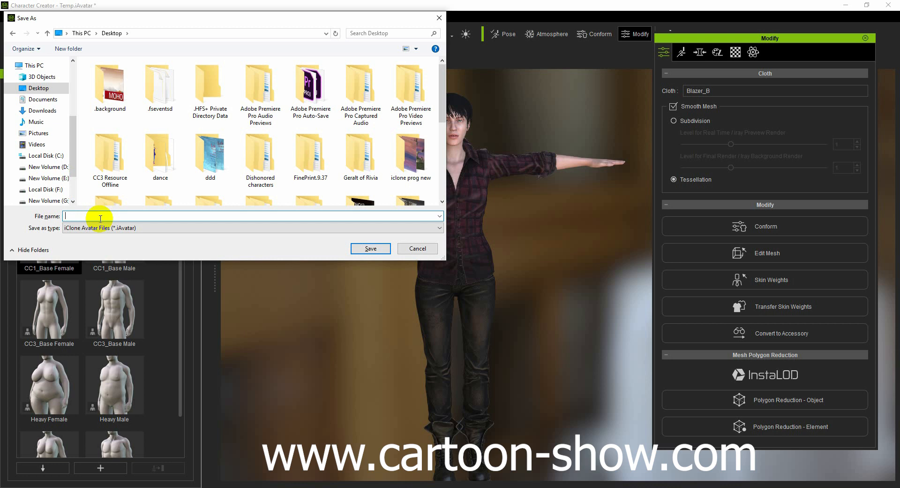
type("woman")
left_click(370, 248)
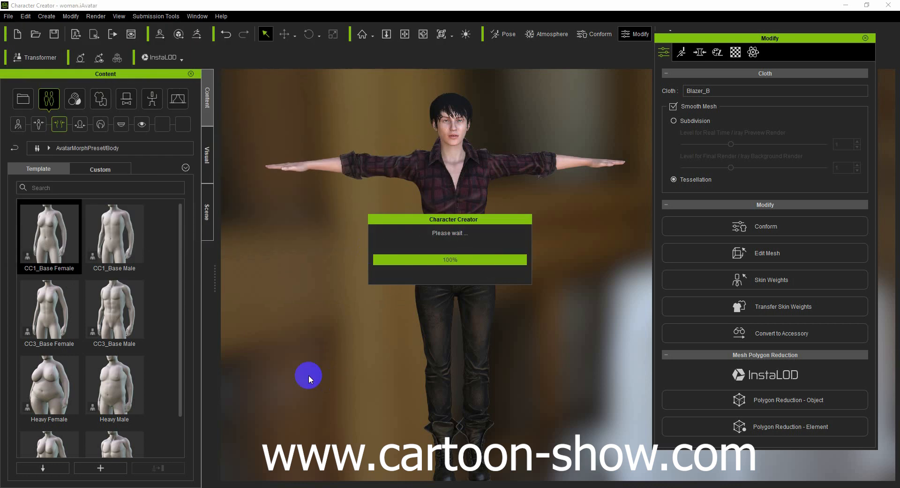
- Switch to iClone and import woman.iAvatar from the Desktop into the project
mouse_move(242, 486)
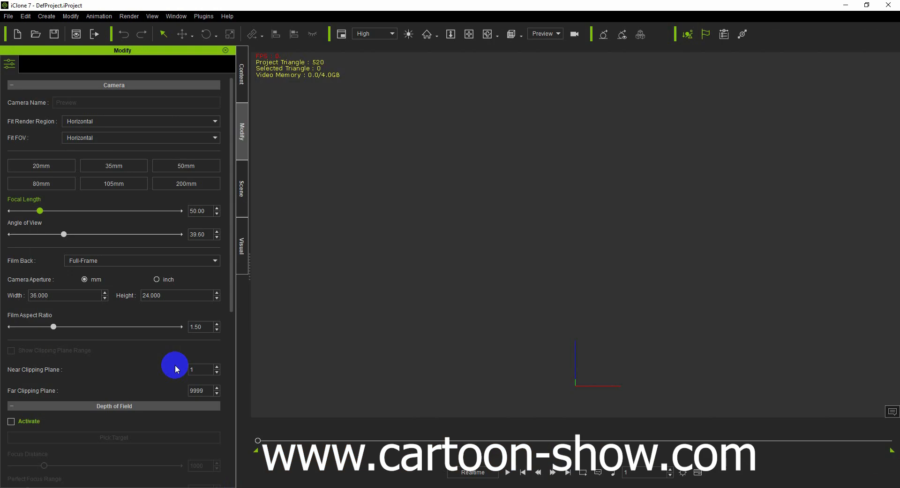
left_click(9, 16)
mouse_move(72, 82)
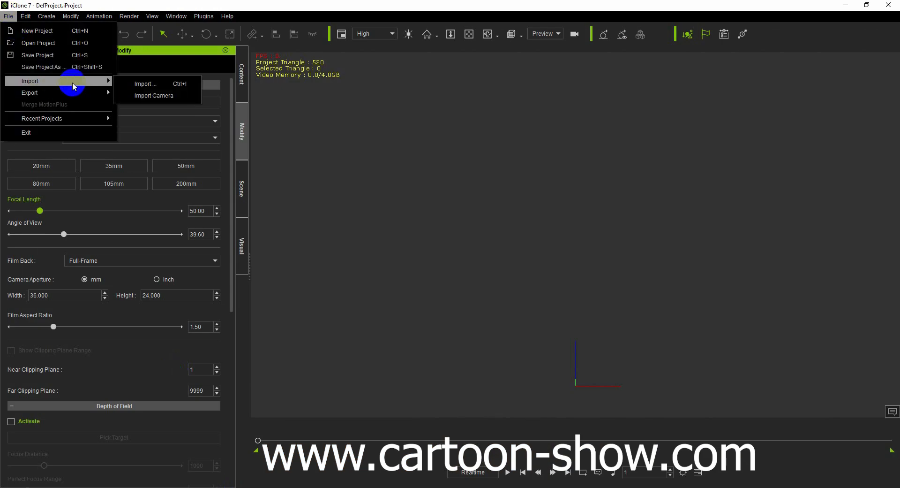
left_click(143, 81)
left_click_drag(441, 81, 442, 202)
left_click(219, 123)
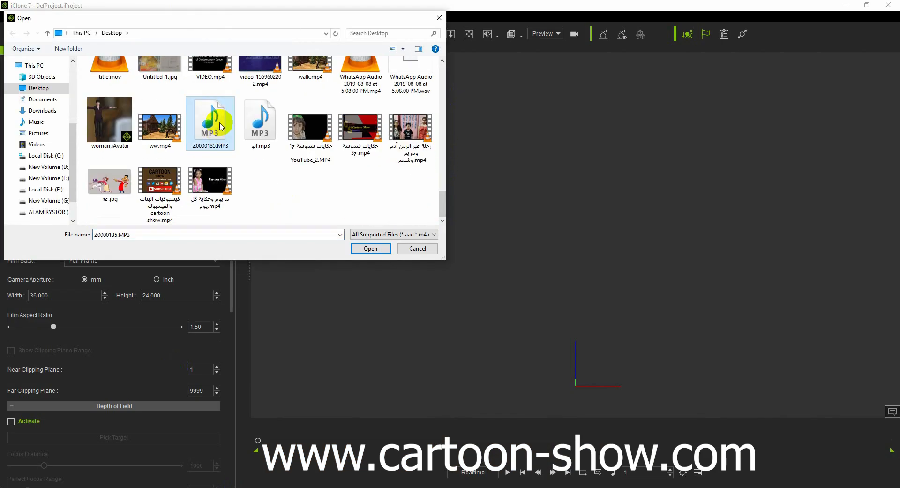
key("w")
key("w")
key("w")
key("w")
key("w")
key("w")
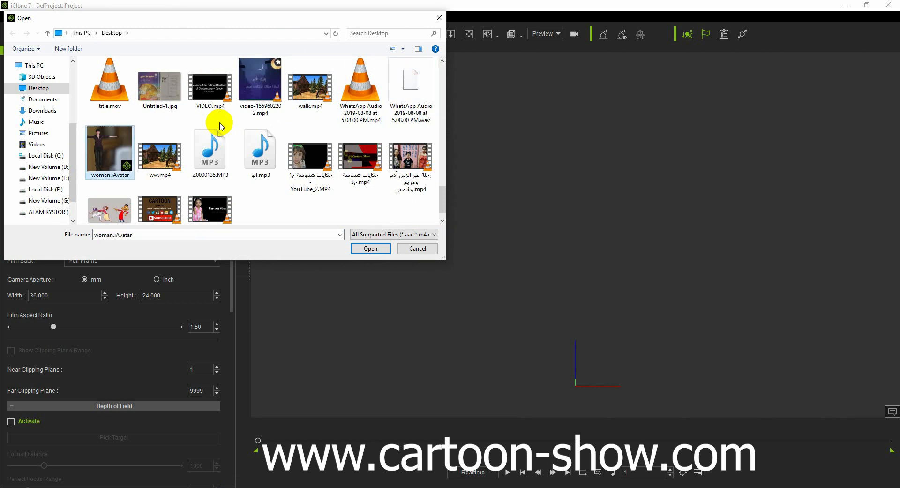
key("w")
key("w")
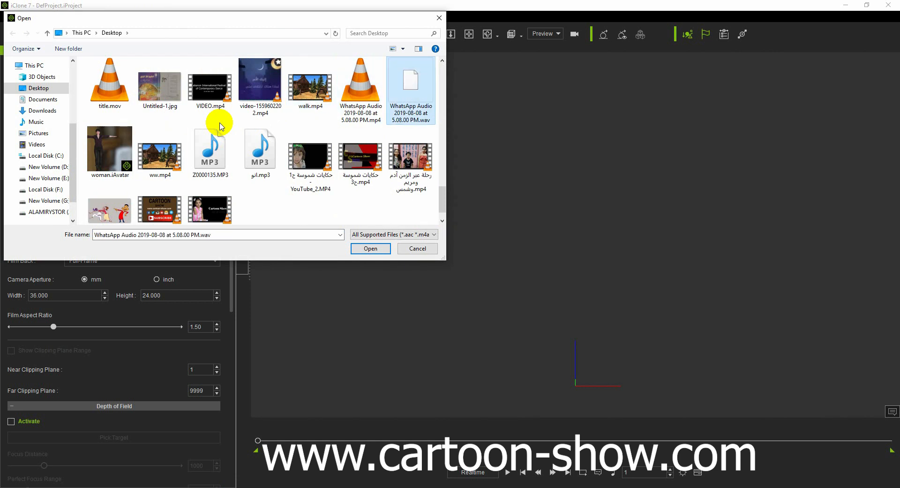
left_click(107, 153)
left_click(369, 249)
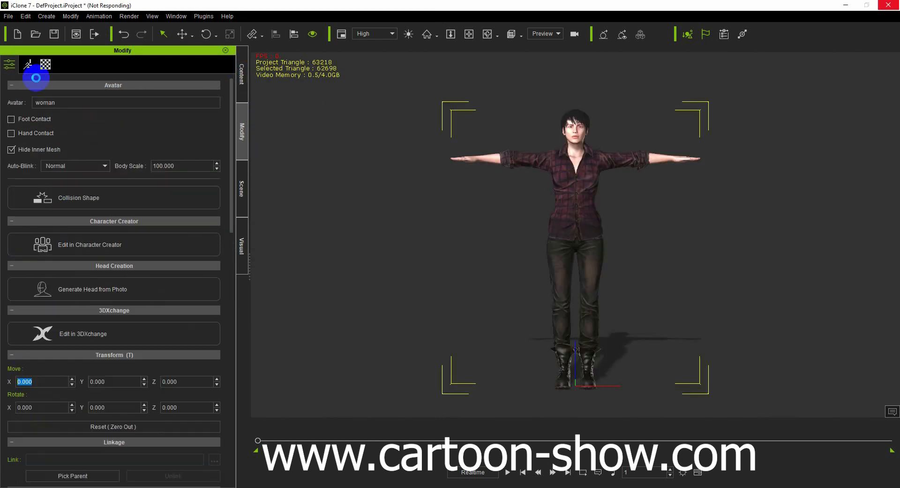
- Open Motion Puppet for the avatar and preview the selected male fighting idle motion, viewing it from the side
left_click(35, 72)
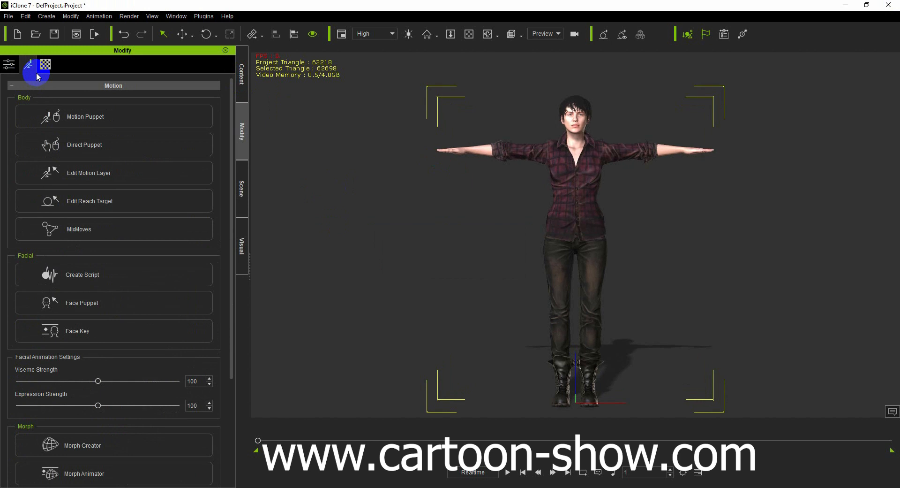
left_click(63, 118)
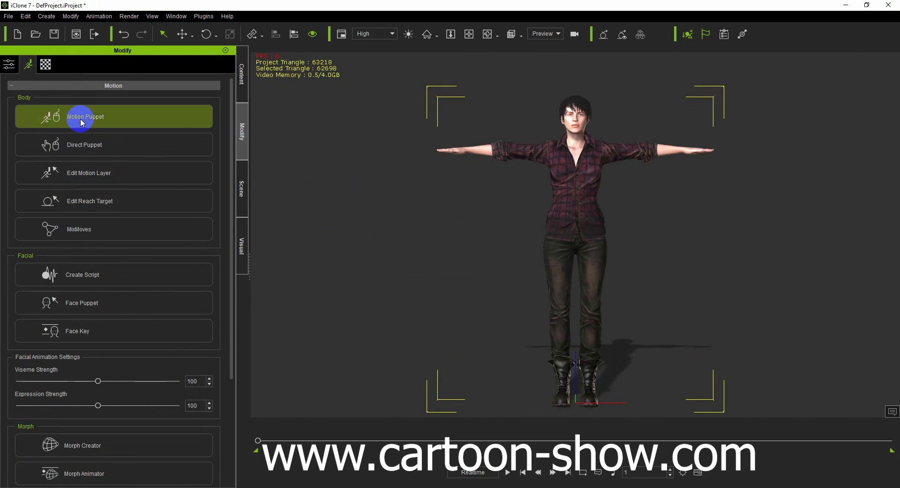
left_click(80, 118)
left_click(206, 353)
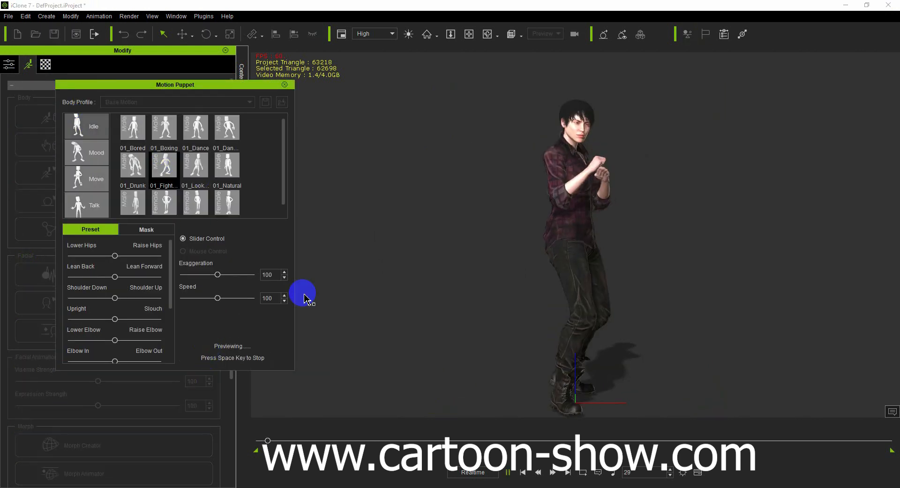
left_click(485, 39)
left_click_drag(488, 190, 390, 223)
key("space")
- Preview the female 02_Natural idle motion on the avatar and stop the playback
left_click(196, 201)
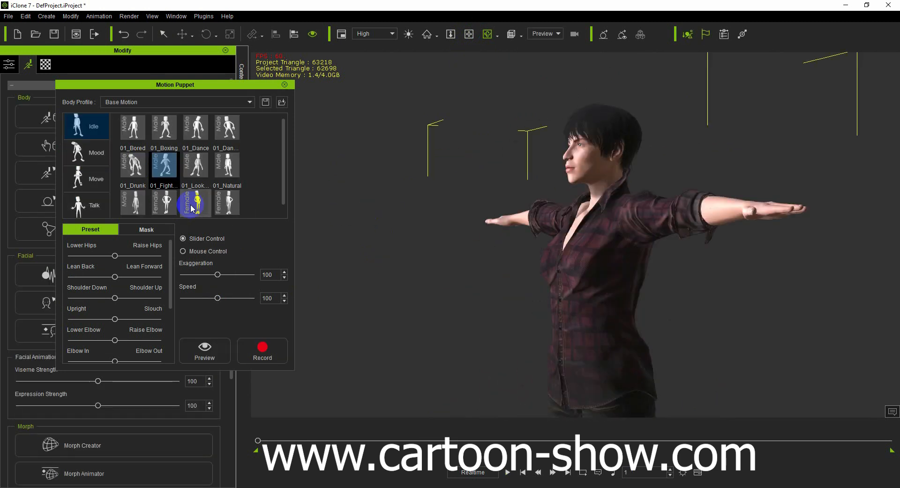
left_click(201, 348)
key("space")
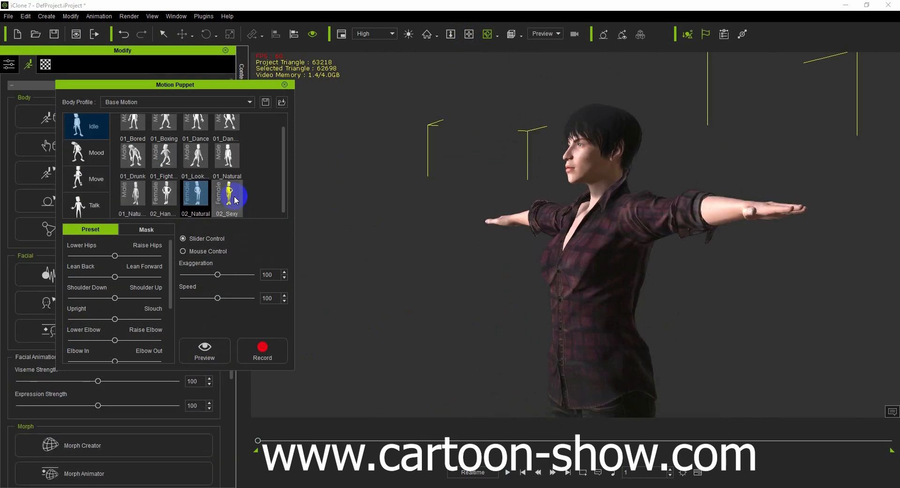
- Preview the female 02_Sexy idle motion on the avatar and stop the playback
left_click(231, 197)
key("space")
scroll(489, 305, "down", 5)
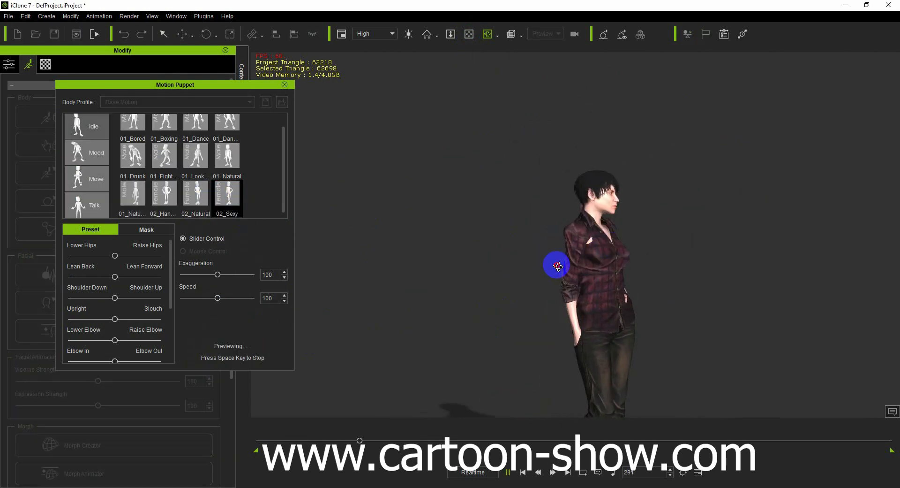
key("space")
- Preview the male 01_Talk motion from the Talk category on the avatar, stop it, and close Motion Puppet
left_click(85, 203)
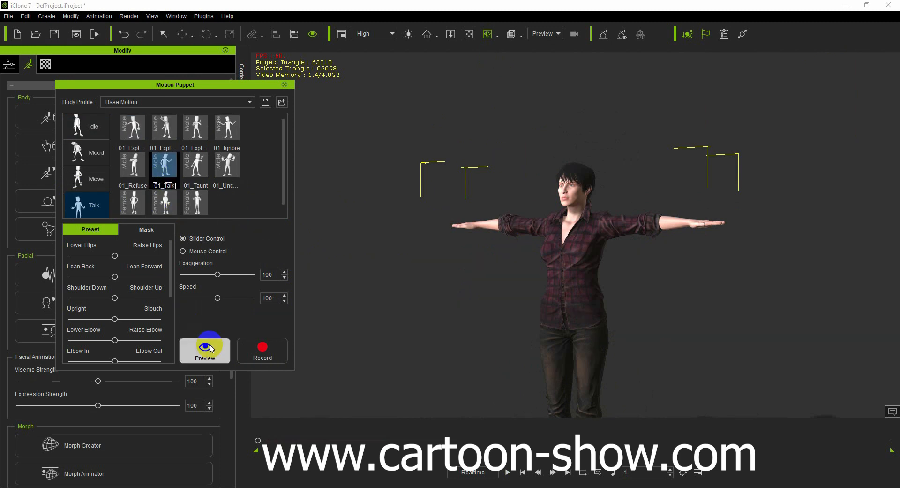
left_click(210, 348)
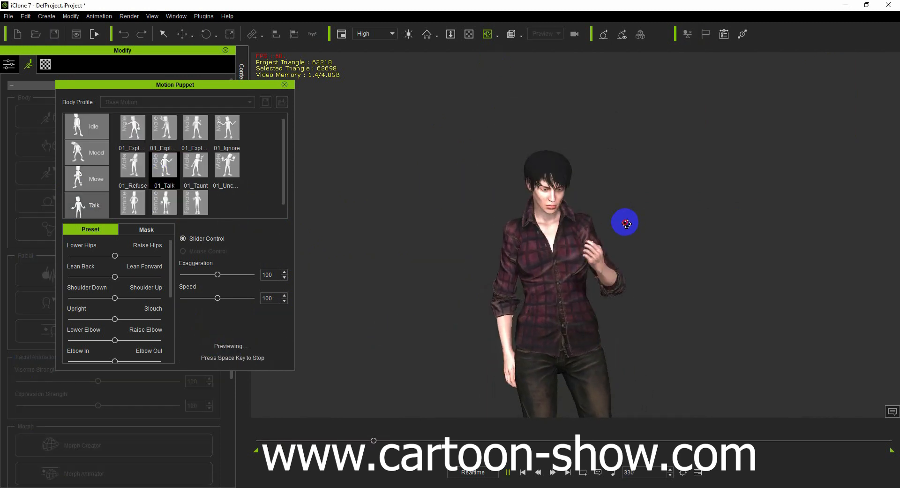
key("space")
left_click(284, 85)
- Apply the mirrored Turn Around motion from the Stand group of the 00_Female (CC) MixMoves profile to the avatar
left_click(69, 229)
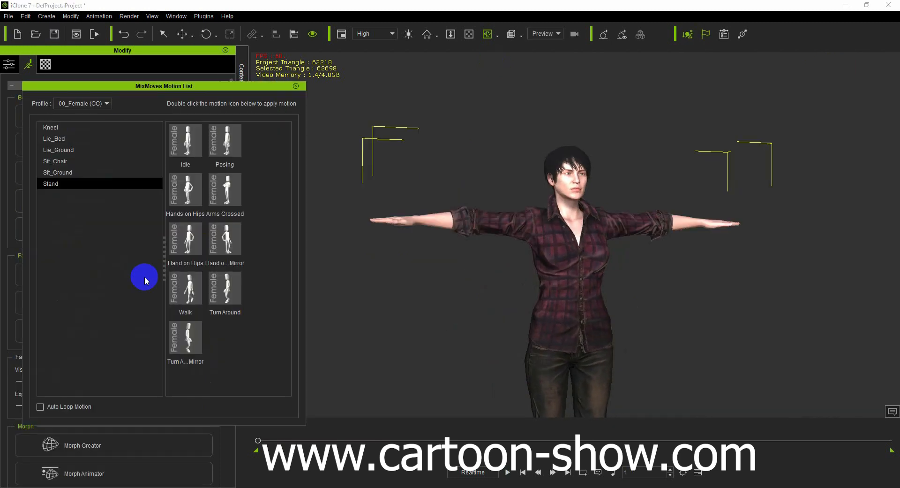
double_click(184, 345)
scroll(461, 289, "down", 5)
- Replay the applied turning walk with the whole path in view, return to the first frame, and close the MixMoves motion list
left_click(469, 34)
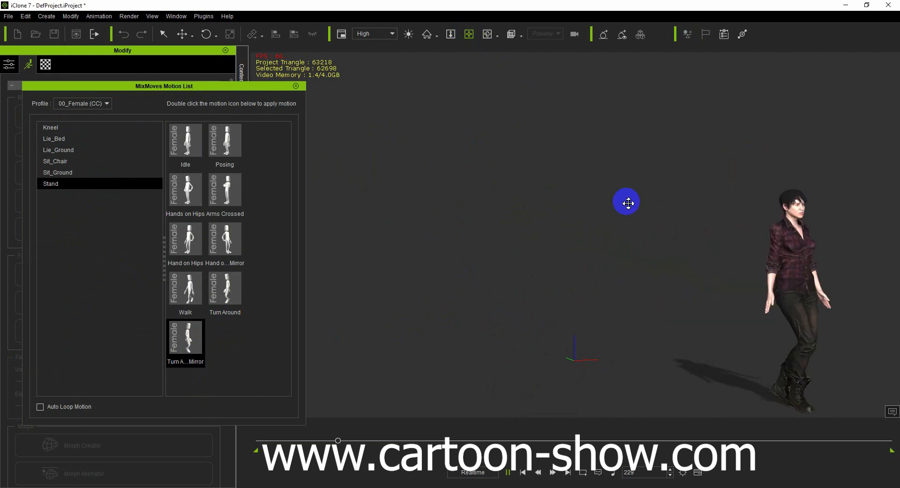
left_click_drag(627, 203, 542, 181)
left_click_drag(365, 440, 297, 441)
left_click(508, 471)
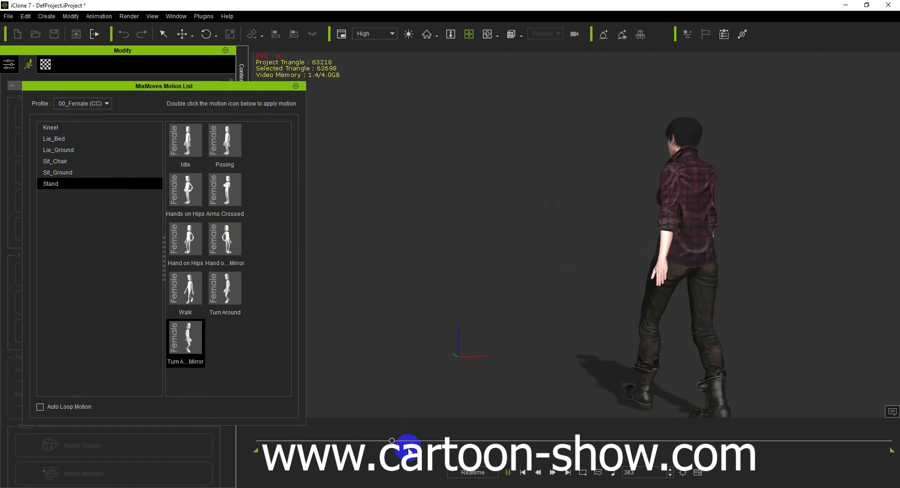
left_click_drag(399, 440, 250, 439)
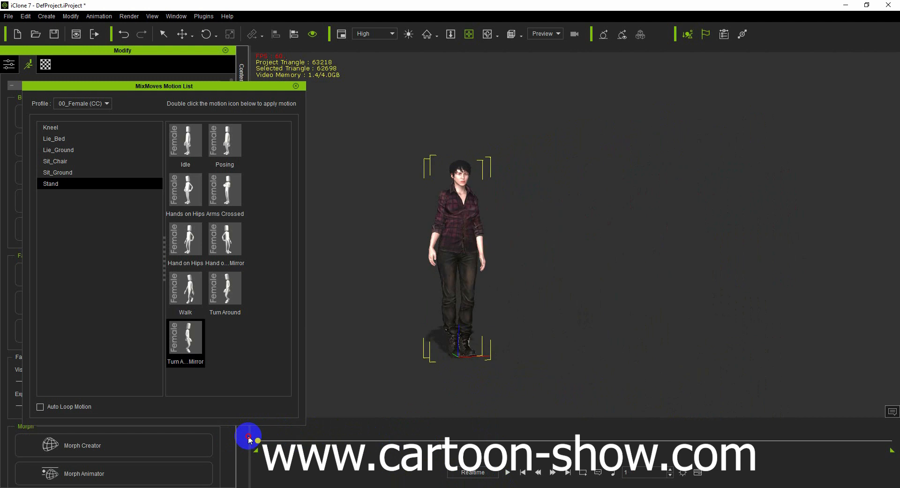
left_click(296, 86)
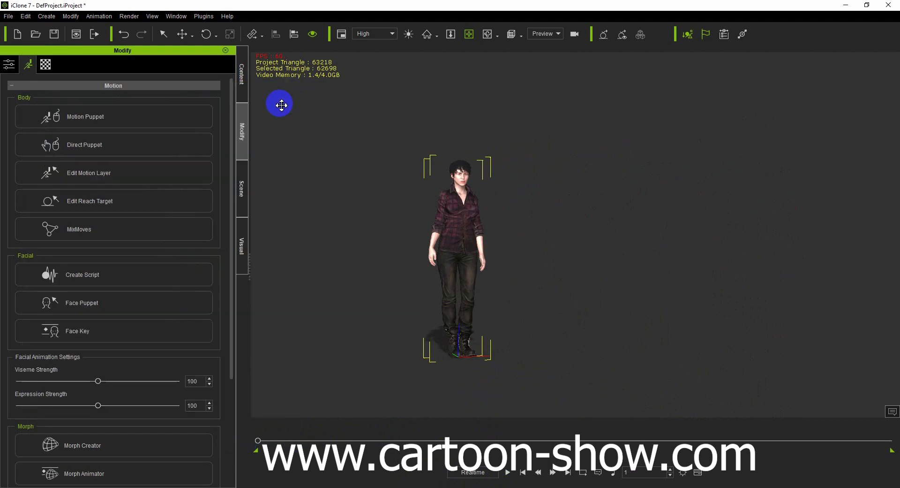
- Curl the avatar's hands into fists with Edit Motion Layer, check them up close at frame 175, and close the editor
left_click(78, 174)
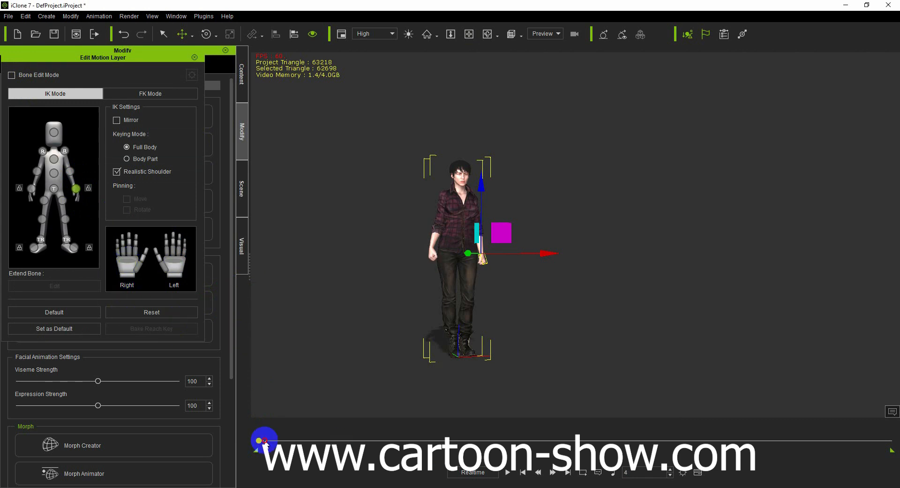
left_click_drag(264, 441, 319, 440)
left_click(163, 250)
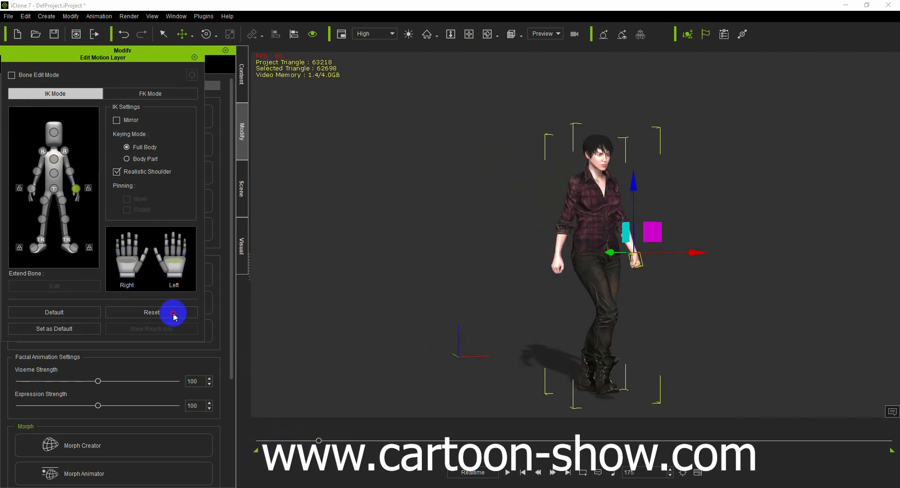
scroll(535, 322, "up", 5)
left_click(195, 58)
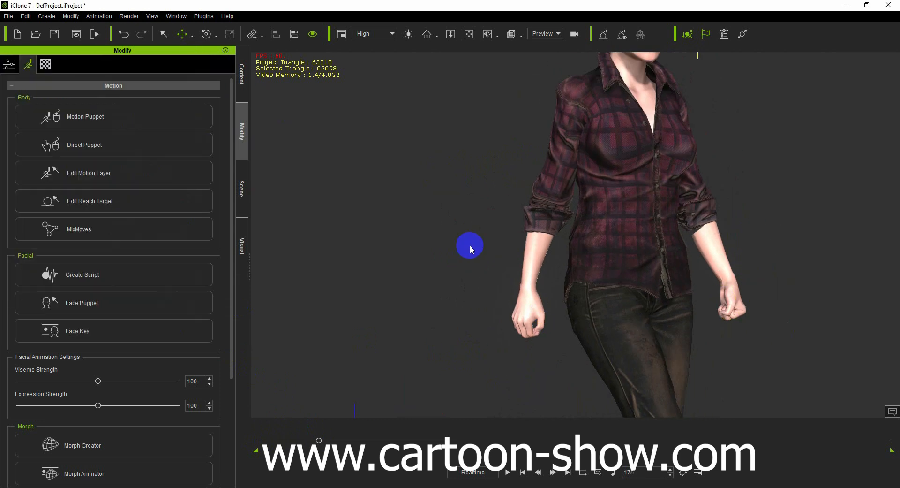
- Play the walk with clenched fists twice and return to the first frame
scroll(499, 287, "down", 5)
left_click(508, 472)
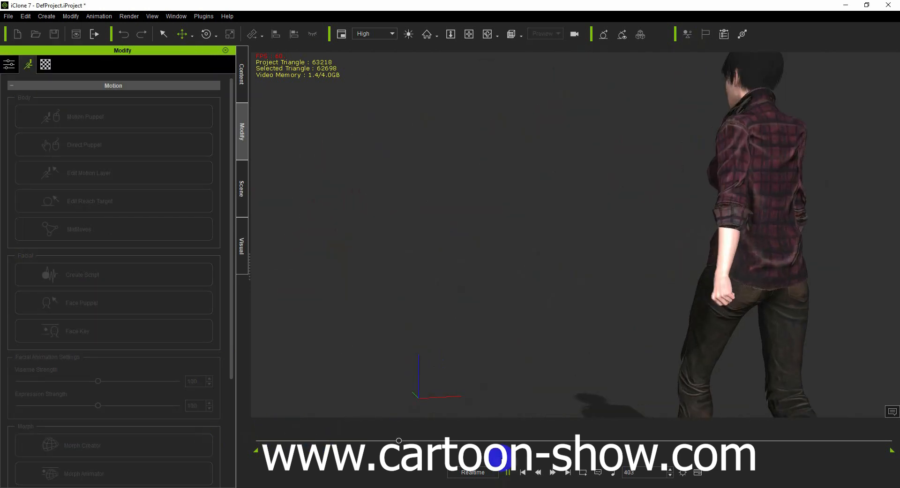
left_click(522, 472)
left_click(508, 472)
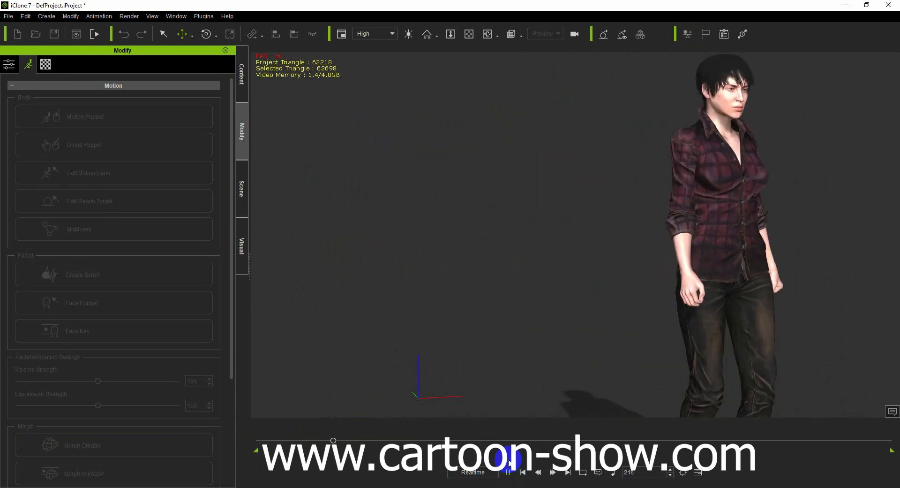
left_click(522, 473)
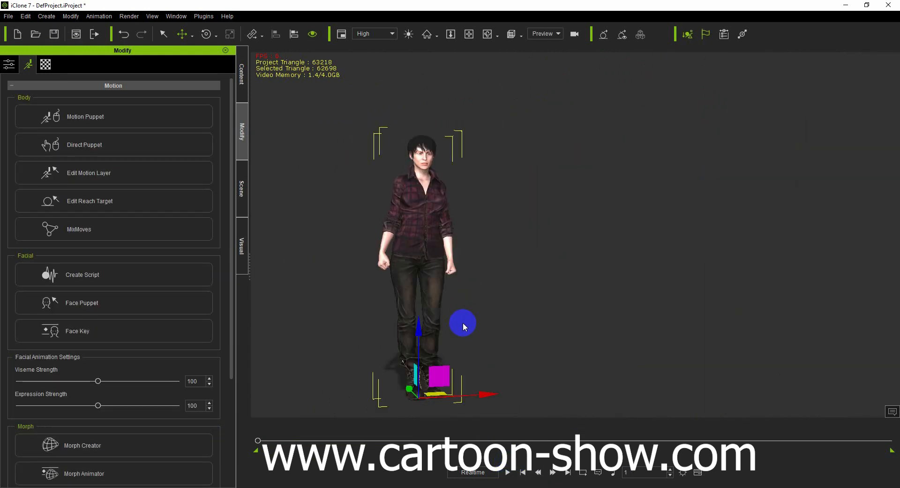
- Rotate the waist joint in Edit Motion Layer to lean the avatar's torso forward at frame 1, and check it along the motion
left_click(125, 173)
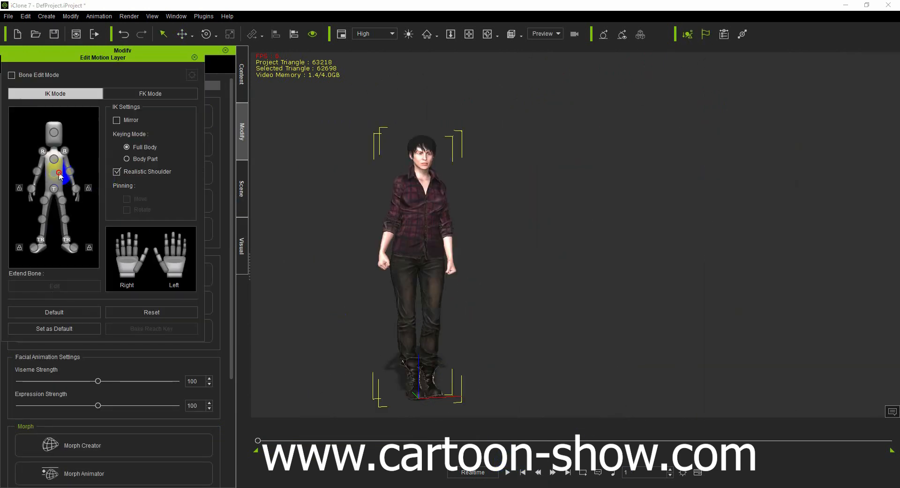
left_click(206, 35)
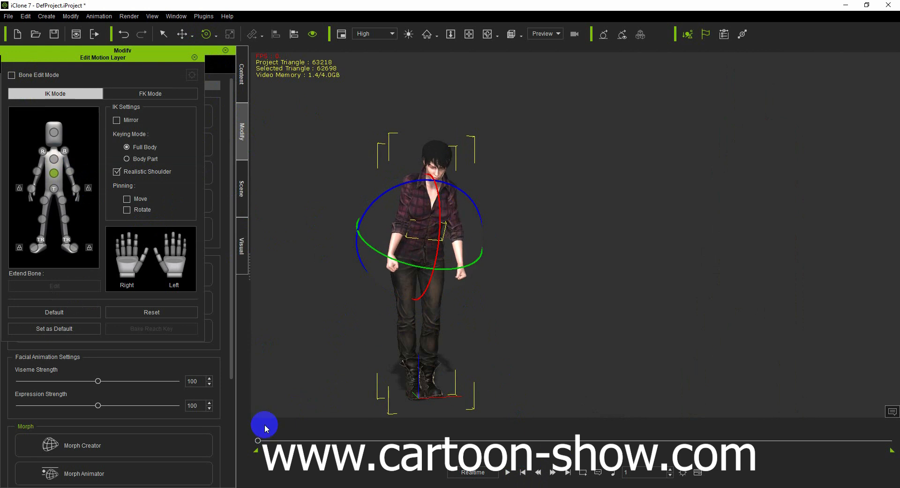
left_click_drag(258, 439, 302, 441)
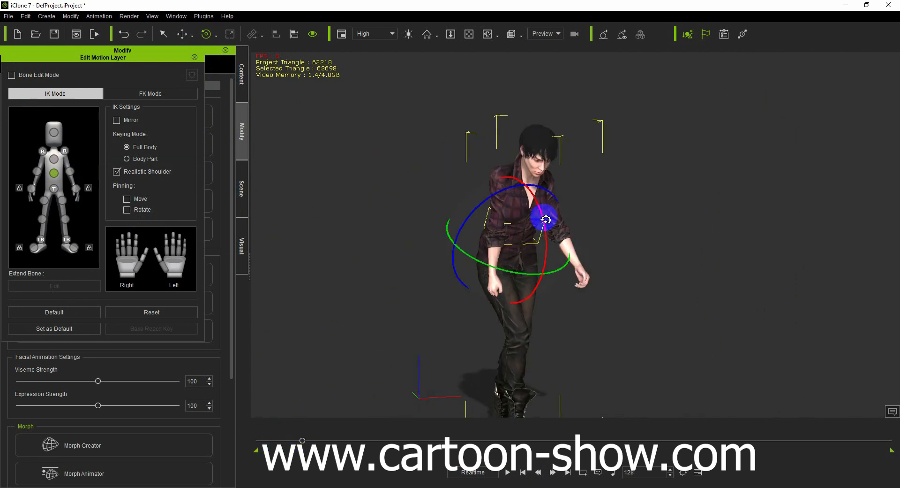
left_click(259, 440)
left_click(507, 473)
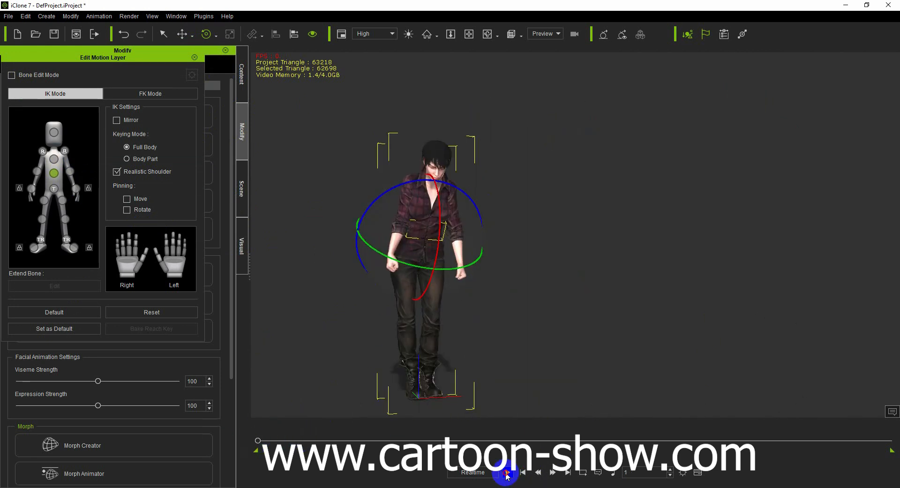
left_click(258, 440)
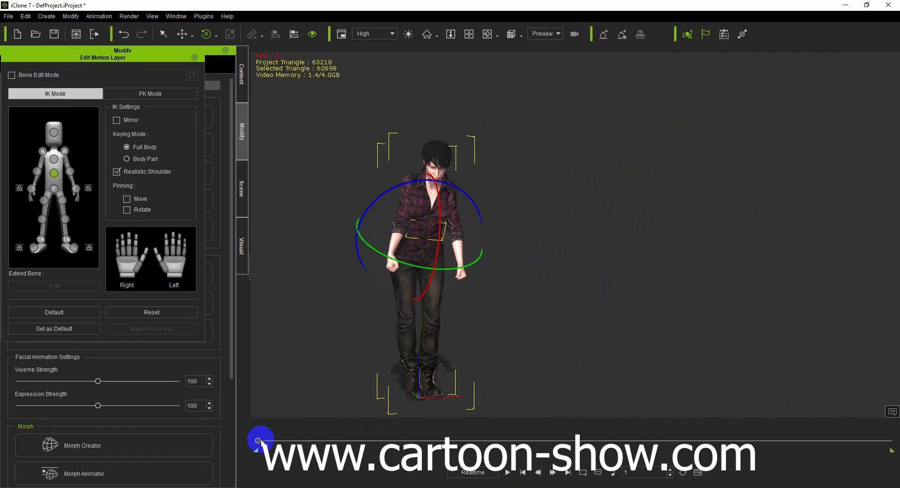
- Rotate the head joint upward near the start of the motion so the avatar looks ahead, and play the animation
left_click_drag(259, 440, 220, 435)
left_click(70, 136)
left_click(509, 473)
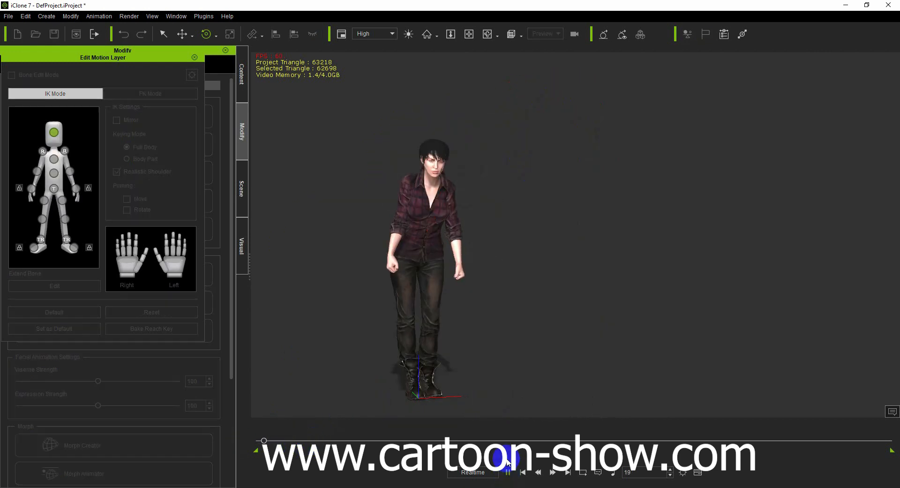
scroll(527, 312, "up", 3)
scroll(528, 311, "down", 3)
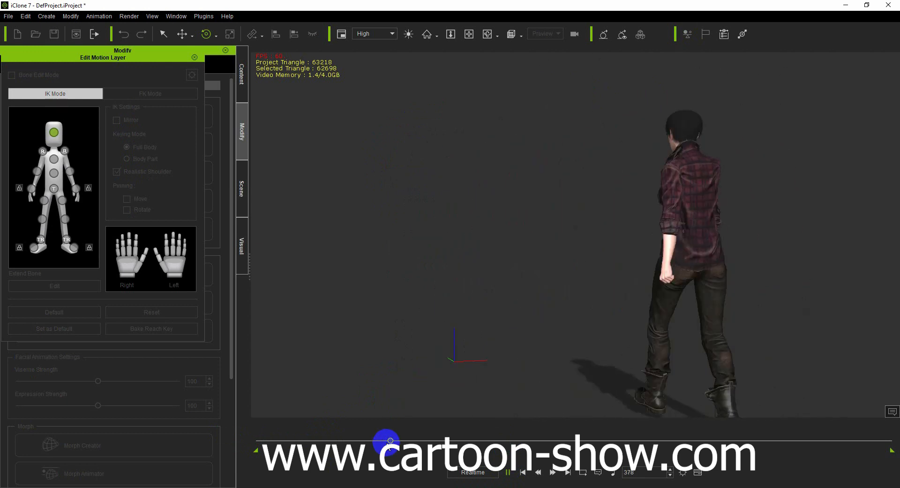
- Bend the avatar's right arm at the elbow at frame 59, adjust the right shoulder joint, and play the animation
left_click_drag(383, 440, 279, 443)
left_click_drag(365, 226, 471, 225)
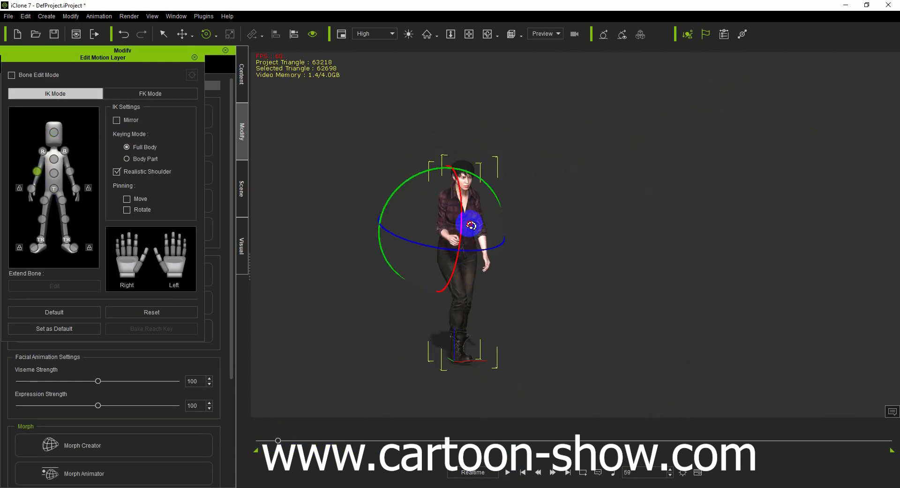
left_click(42, 151)
mouse_move(278, 441)
left_mouse_down()
mouse_move(255, 442)
mouse_move(293, 441)
left_mouse_up()
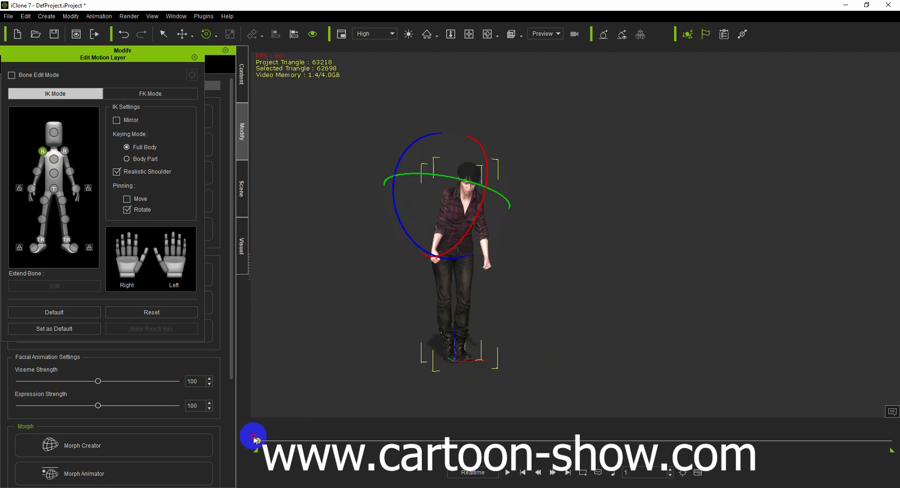
left_click(508, 473)
left_click(507, 472)
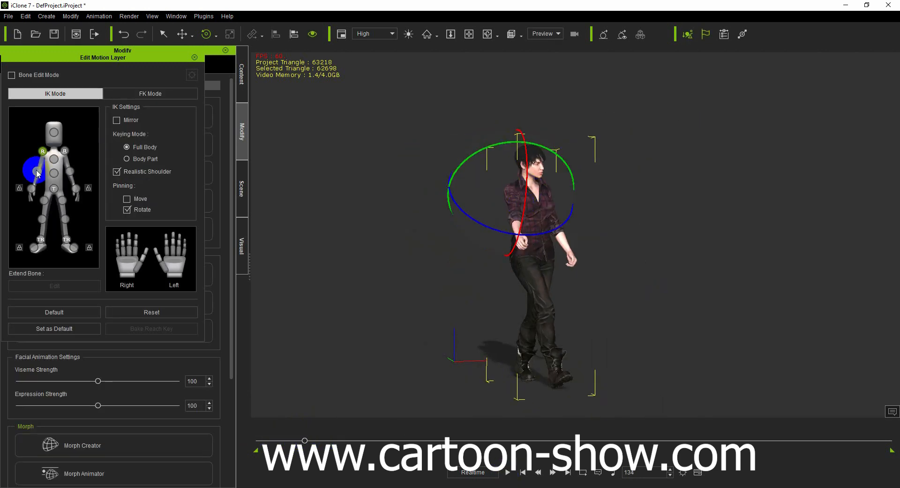
- Raise the avatar's right forearm toward the face at frame 143 using the elbow joint, and play the animation
mouse_move(307, 441)
left_mouse_down()
mouse_move(273, 441)
mouse_move(308, 441)
left_mouse_up()
left_click(508, 474)
left_click(509, 474)
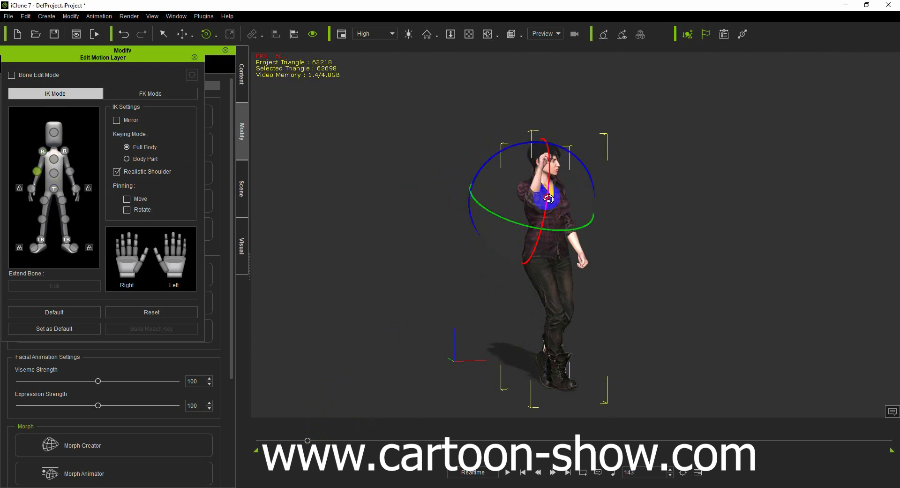
left_click(508, 472)
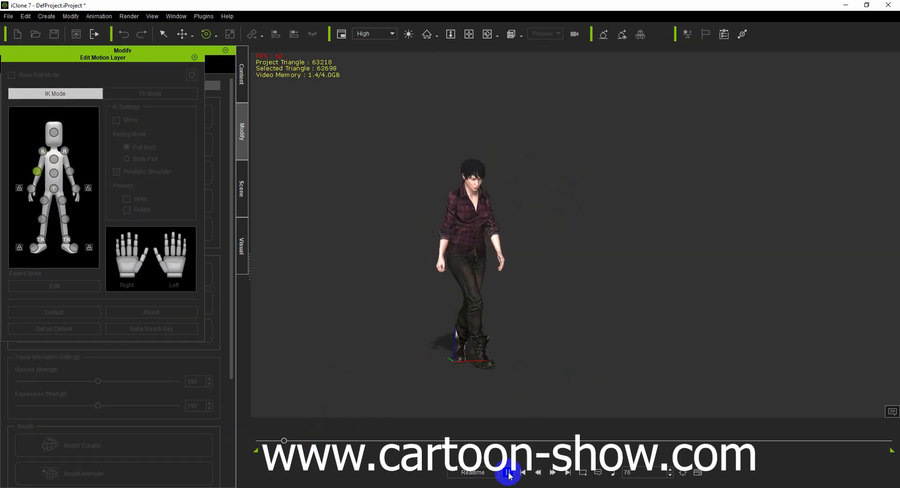
left_click(509, 473)
- Open the Timeline as an enlarged floating window and reveal the woman's Motion Layer track up to frame 139
left_click_drag(324, 441, 272, 419)
key("F3")
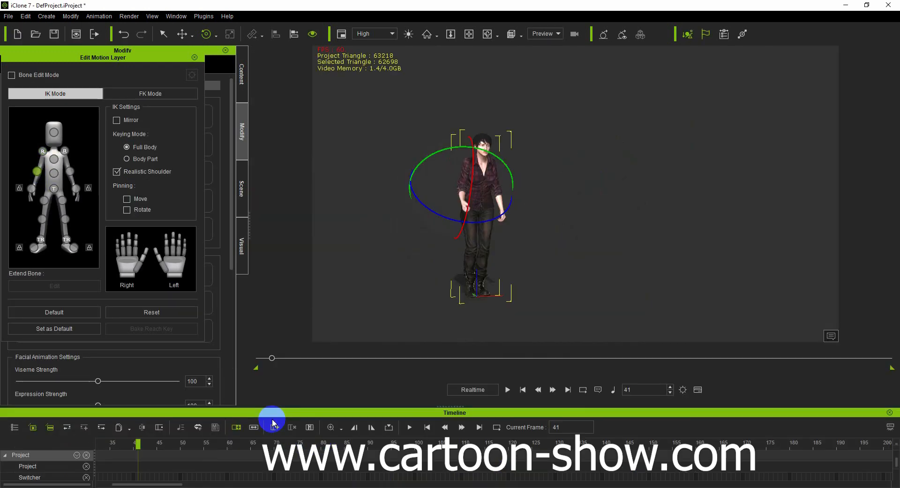
left_click_drag(359, 412, 381, 401)
scroll(112, 373, "down", 3)
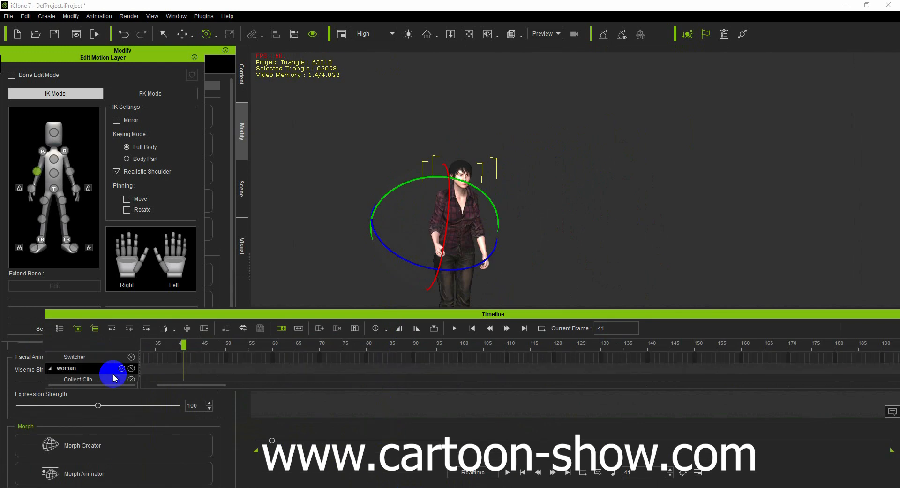
left_click_drag(254, 390, 111, 452)
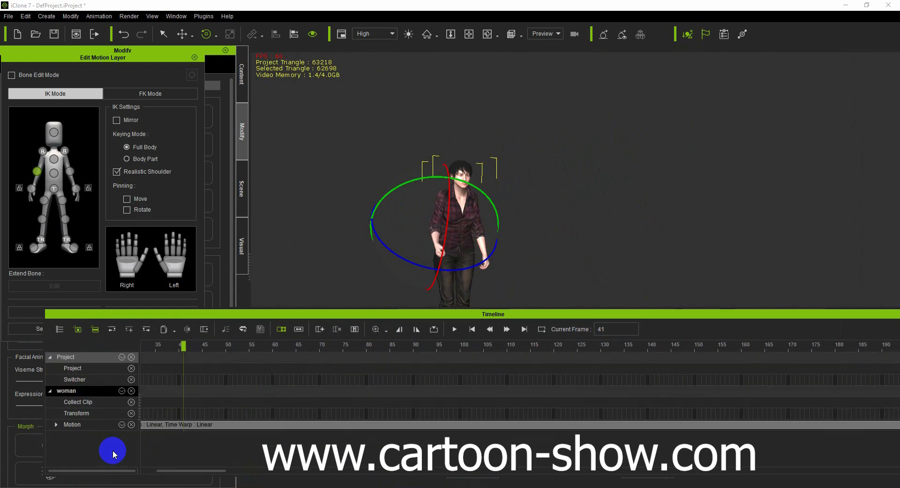
left_click_drag(209, 351, 647, 458)
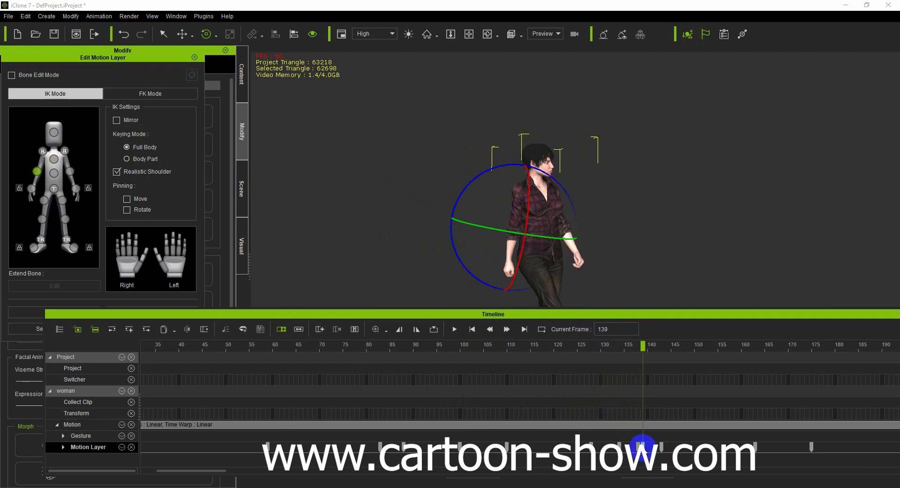
- Scrub back to frame 56 and play the animation against its Motion Layer keys
left_click_drag(649, 343, 256, 369)
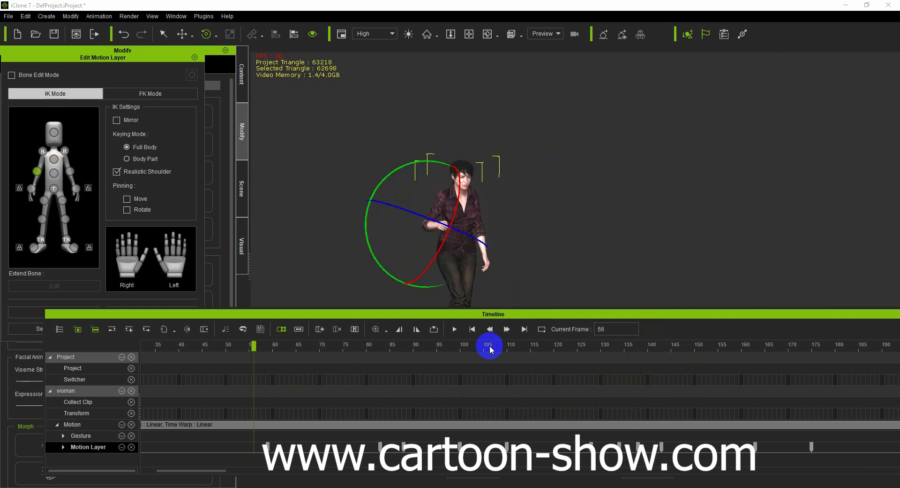
left_click(456, 331)
left_click(457, 331)
- Adjust the spacing of the Motion Layer keys on the woman's track, play the result, and return to frame 1
left_click_drag(304, 346, 385, 431)
left_click_drag(389, 358, 287, 351)
left_click(455, 328)
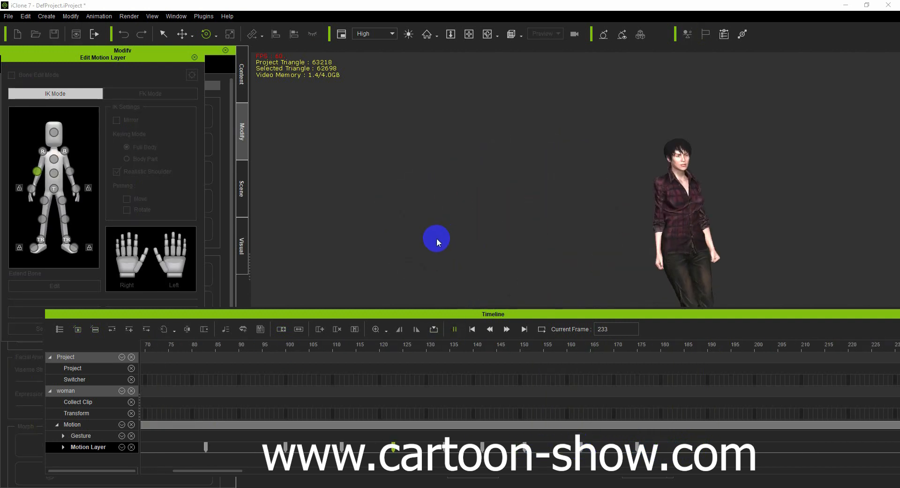
left_click(472, 329)
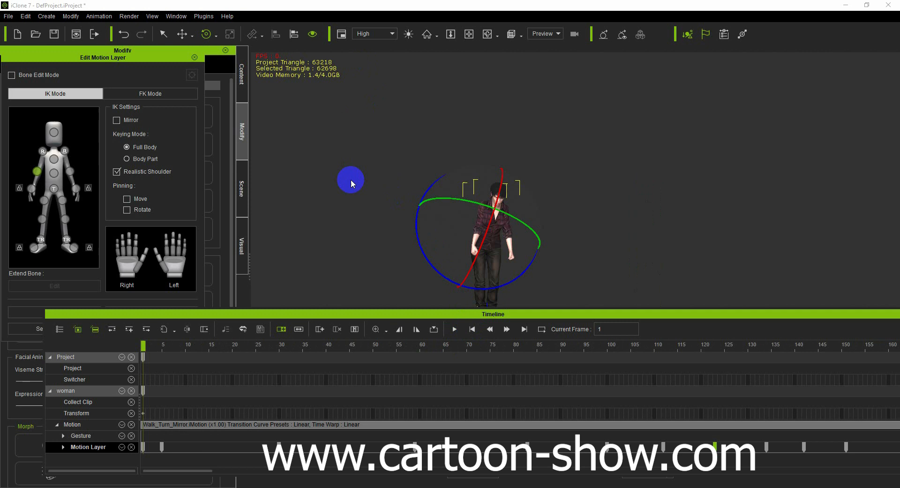
- Close Edit Motion Layer, deselect the avatar, and play the finished animation in a closer view
left_click(195, 57)
left_click(392, 246)
scroll(392, 245, "up", 3)
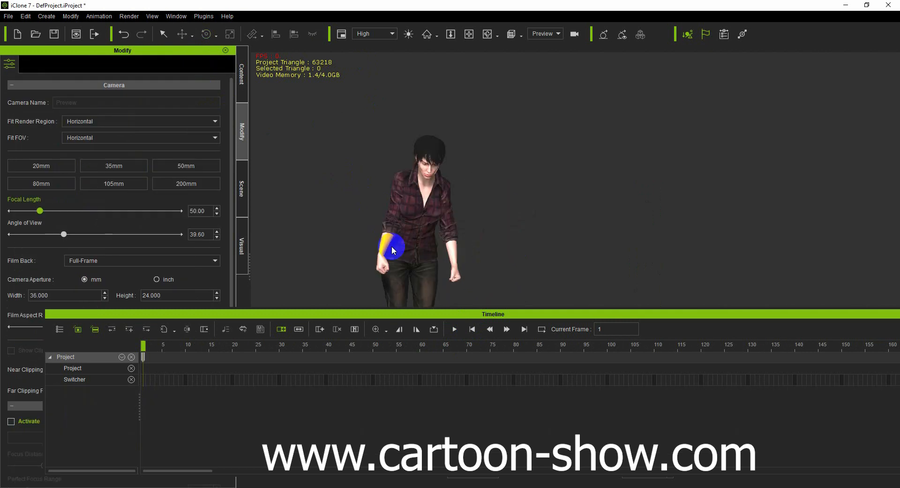
left_click(456, 330)
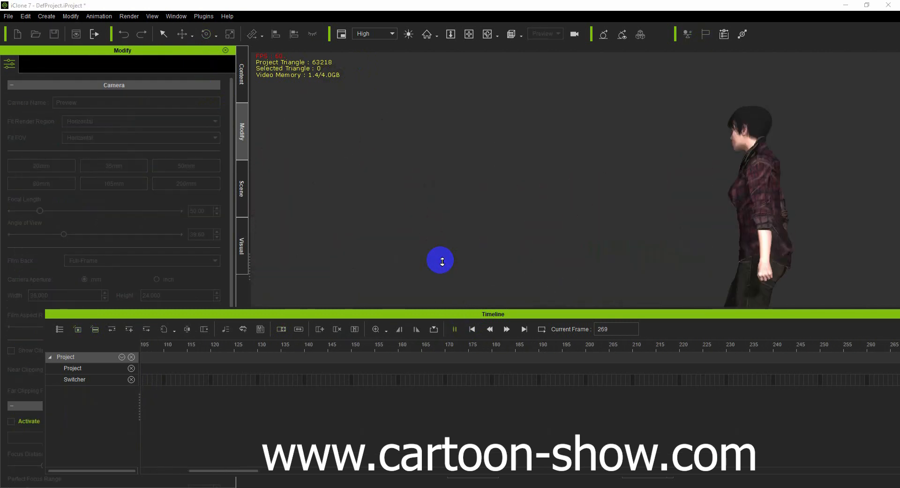